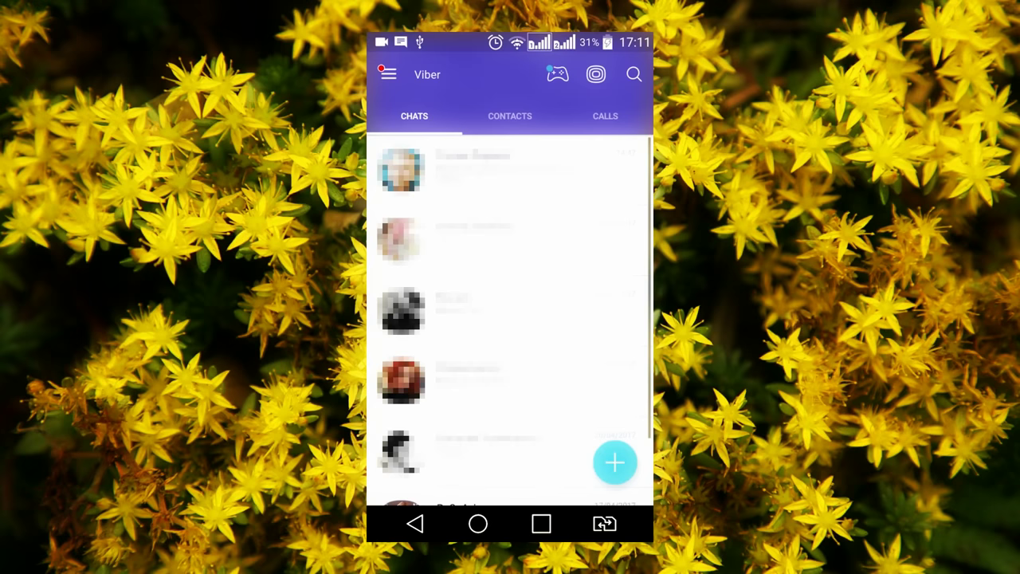
Open the Calls and messages section of Viber's settings
click(388, 74)
scroll(484, 319, down, 5)
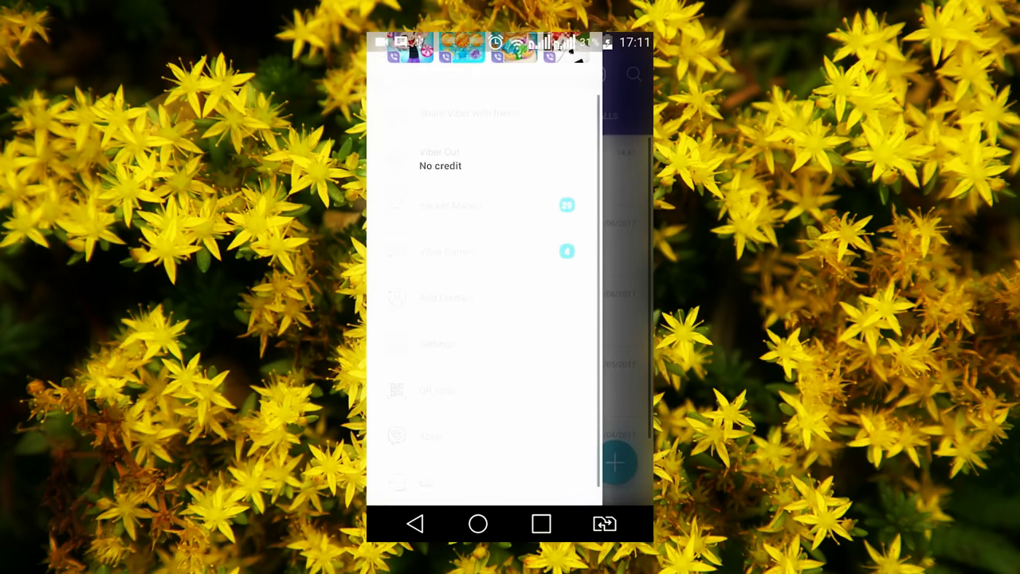
click(437, 327)
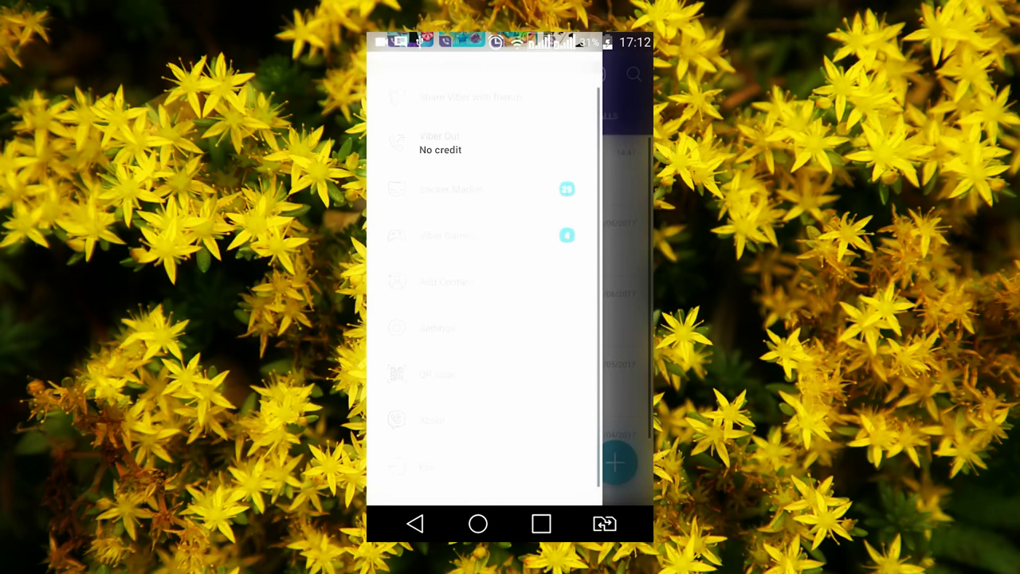
click(471, 208)
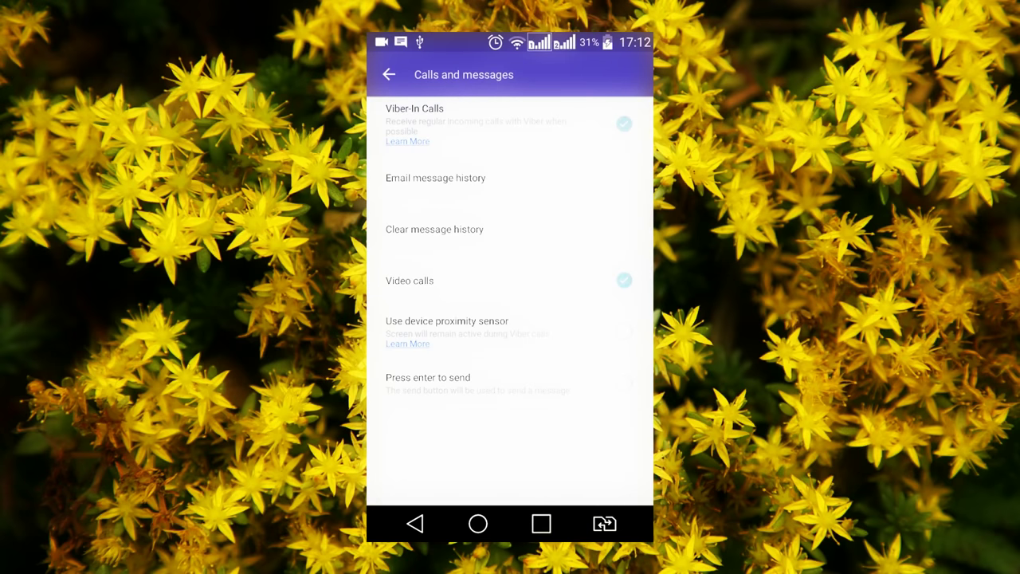
Email the Viber message history through Gmail, choosing a suggested contact for "max" as the recipient, and send it
click(436, 178)
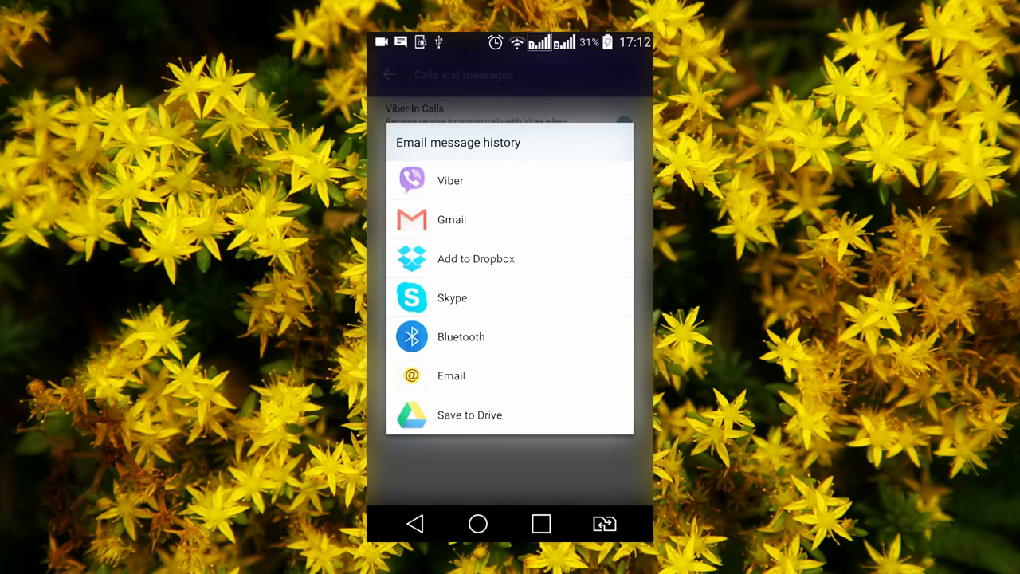
click(452, 219)
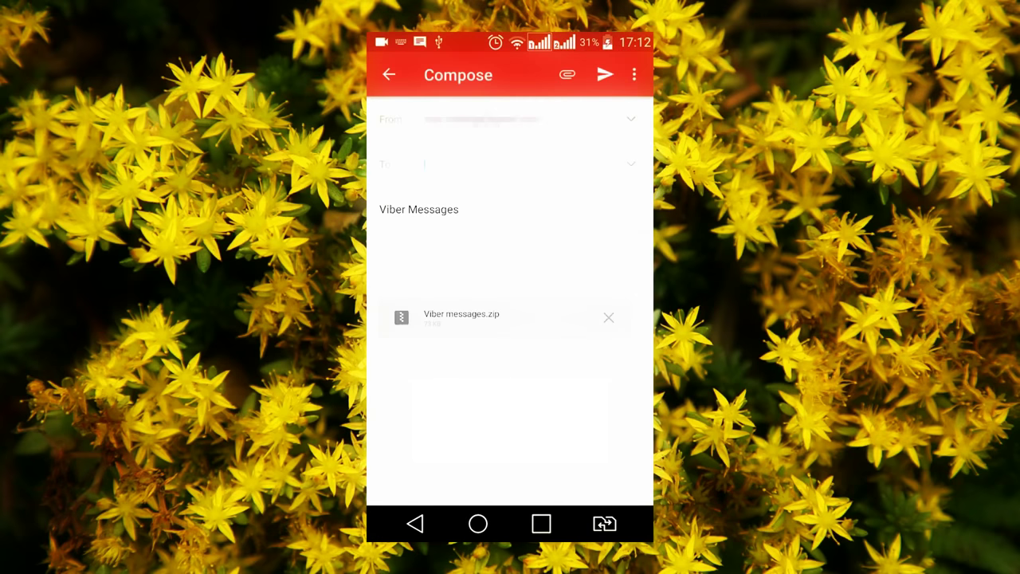
text(max)
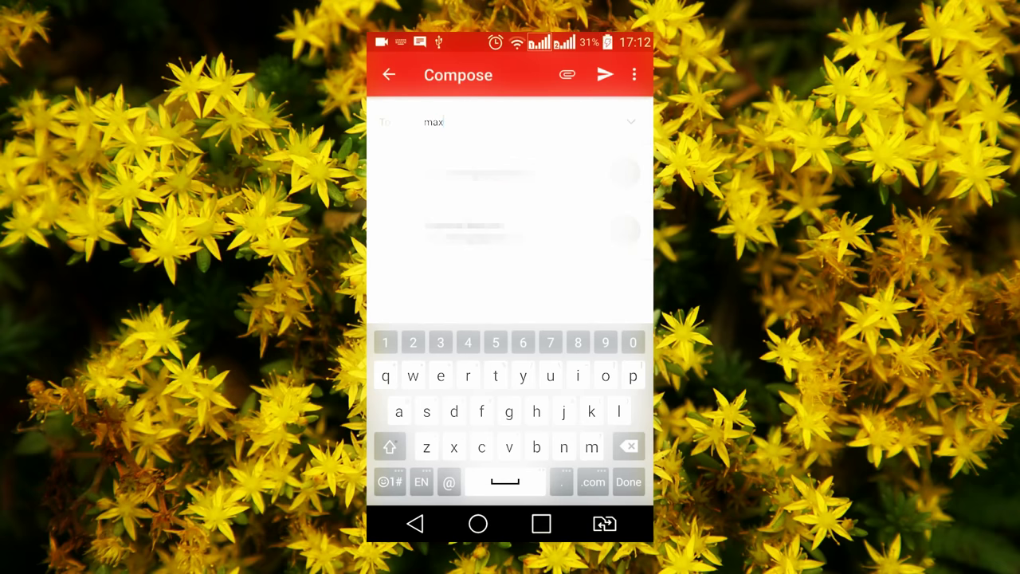
click(479, 229)
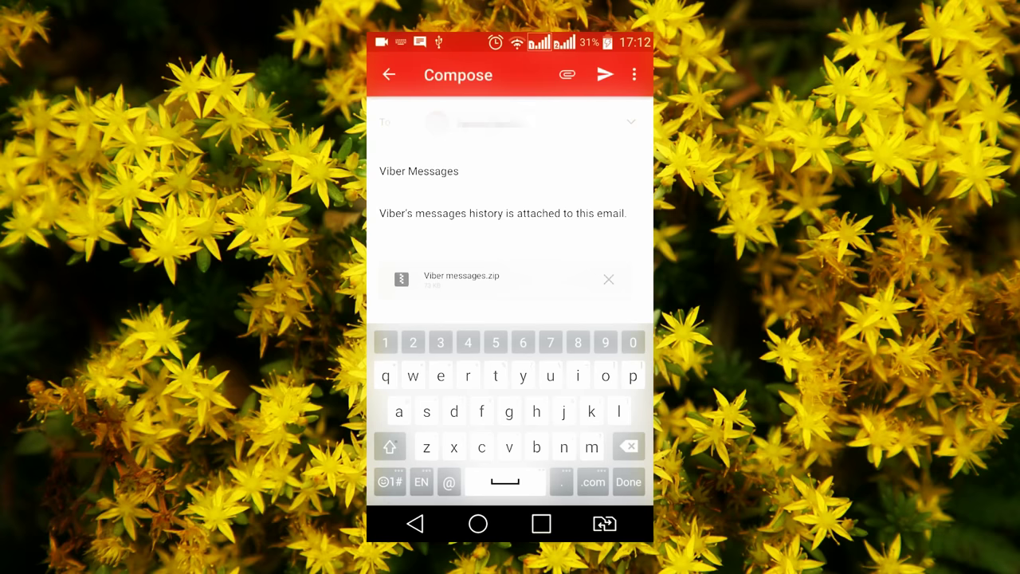
click(605, 74)
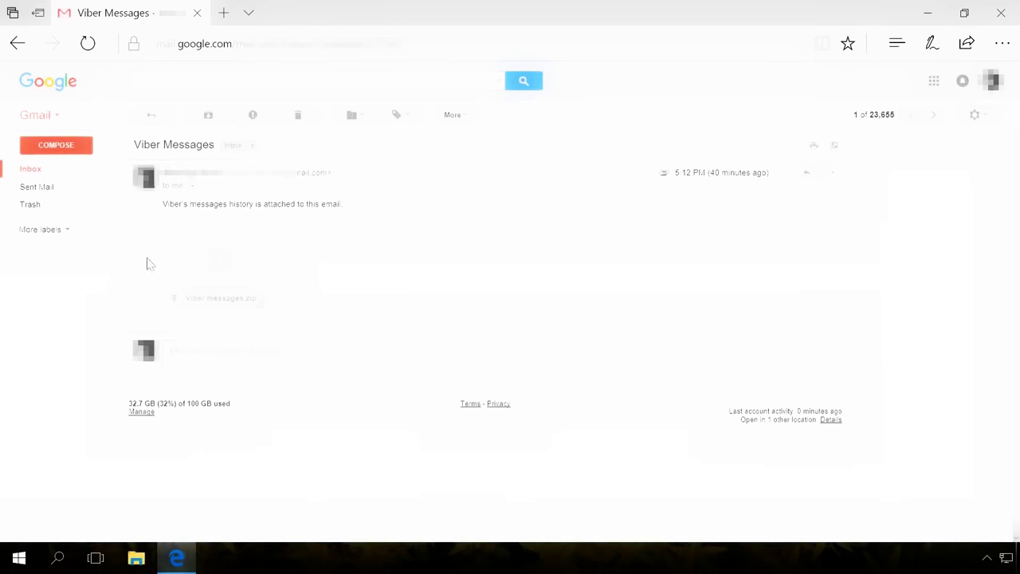
Download the Viber messages.zip attachment from the received email to the Desktop and close the browser
mouse_move(228, 231)
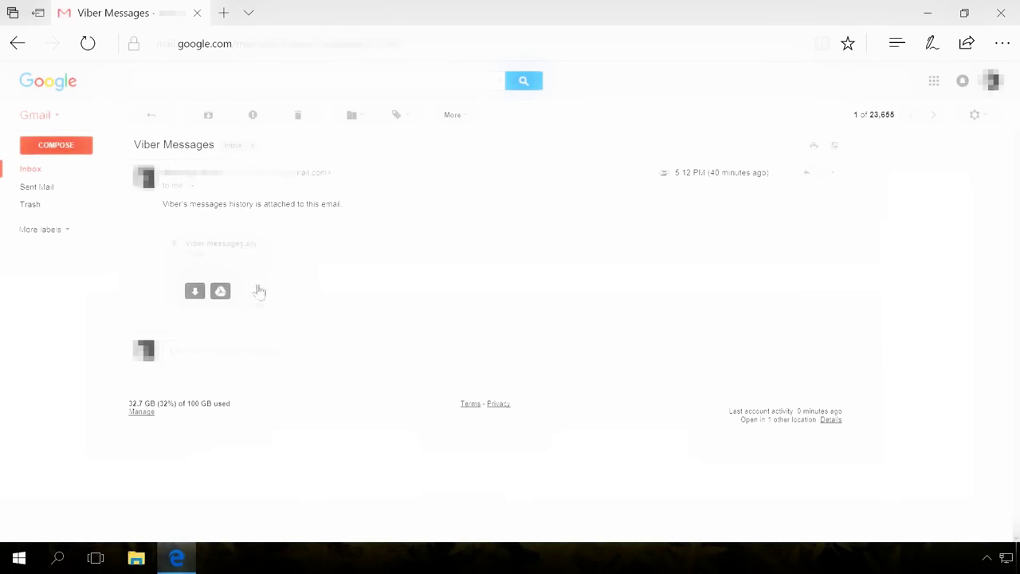
click(195, 291)
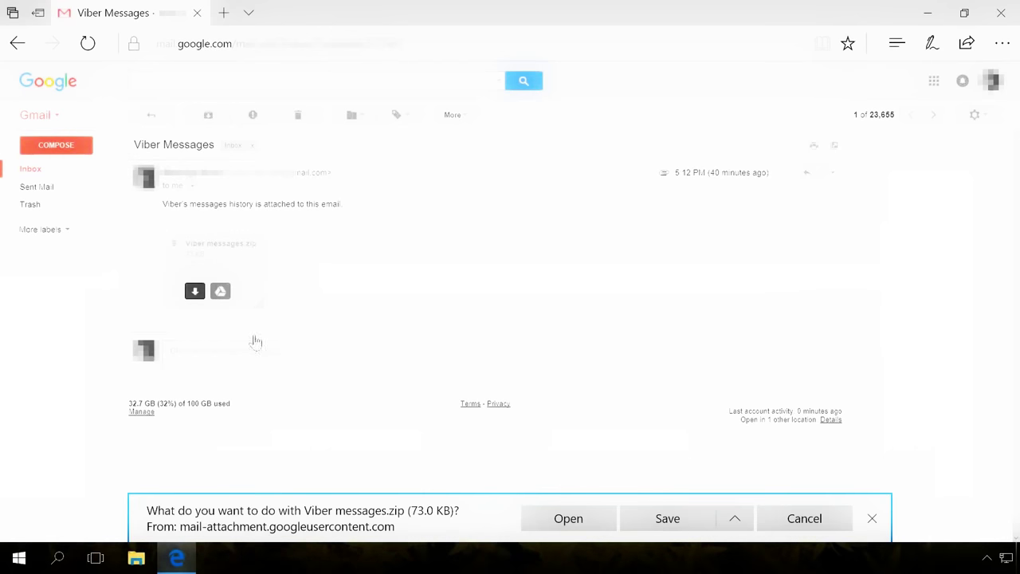
click(735, 520)
click(686, 491)
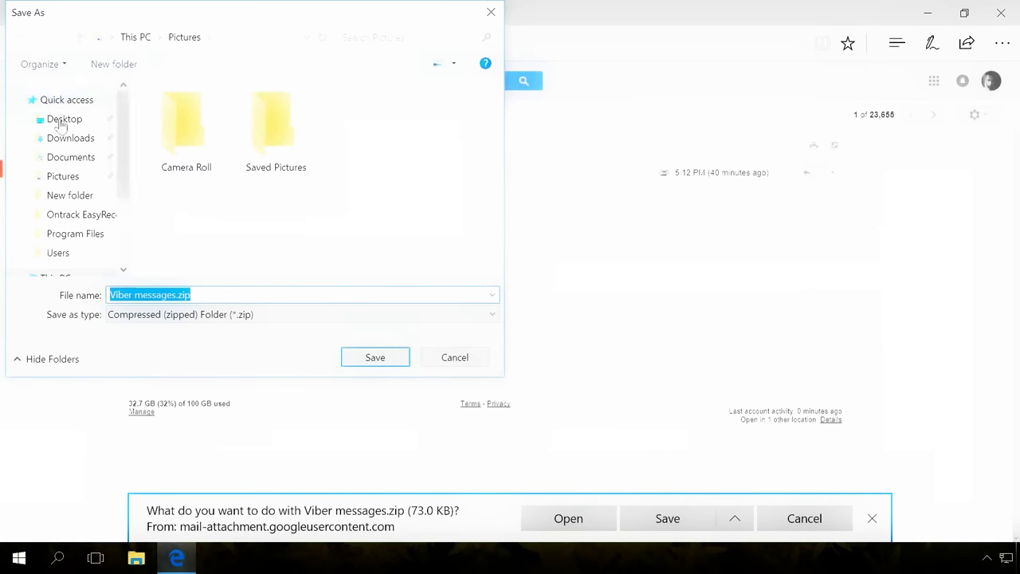
click(62, 120)
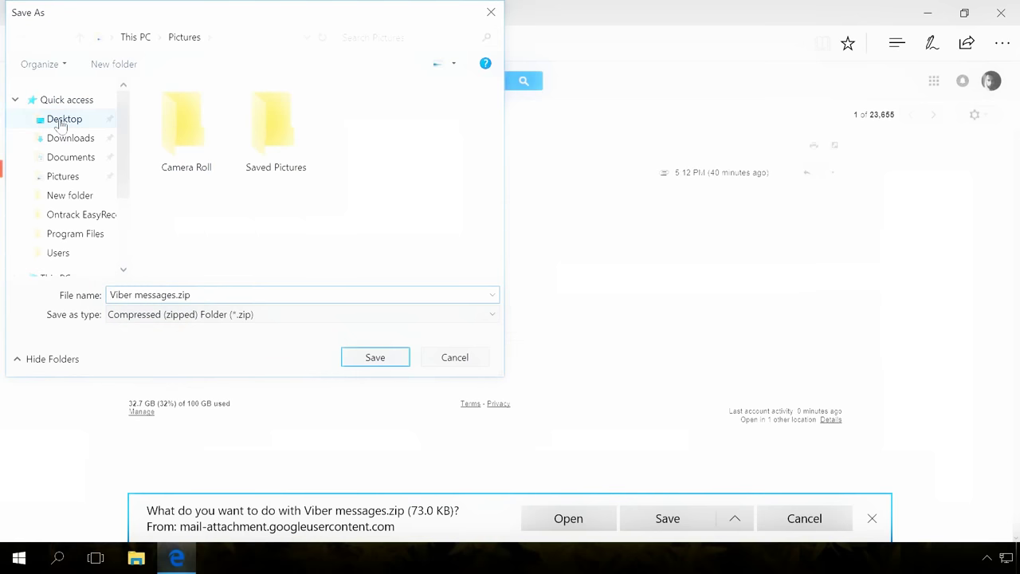
click(375, 358)
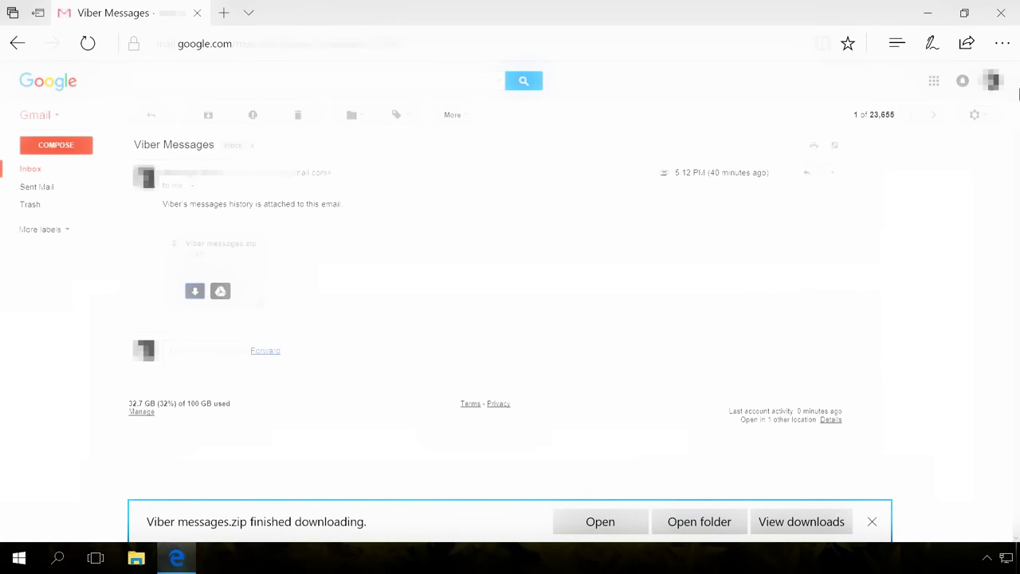
click(1002, 13)
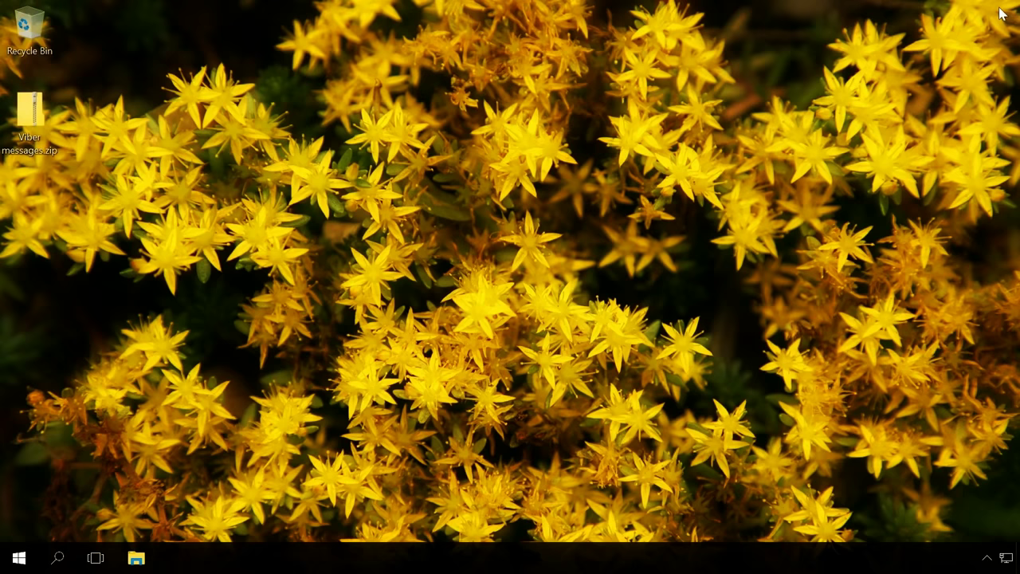
Open Viber messages.zip from the desktop and view Sam.csv from the archive
double_click(47, 120)
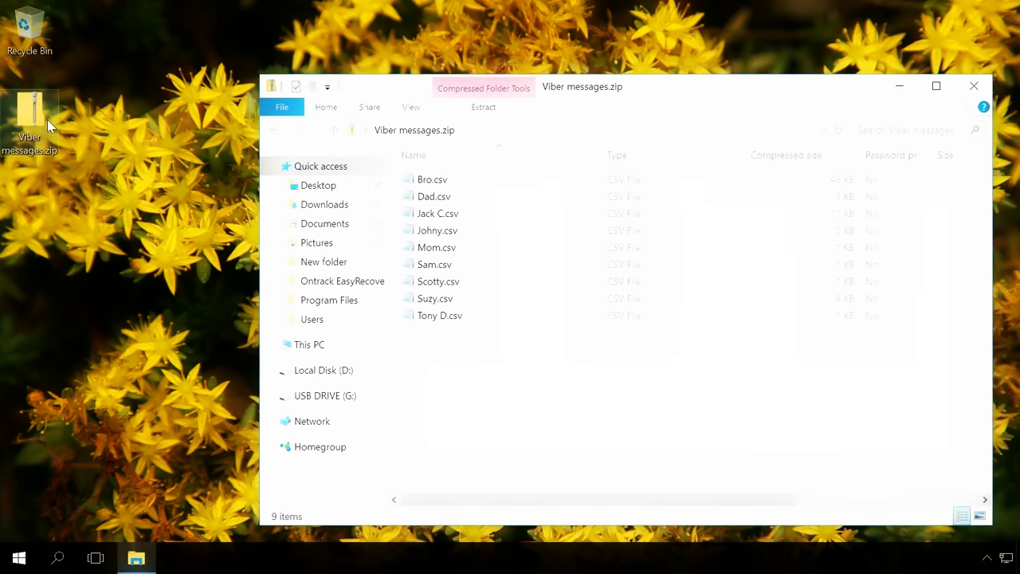
drag(369, 90, 298, 70)
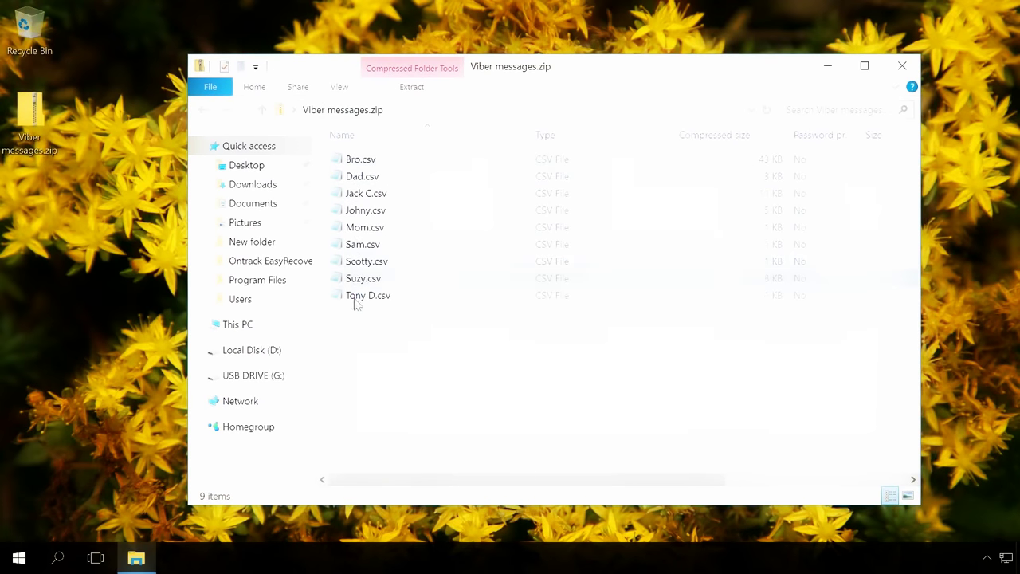
double_click(366, 245)
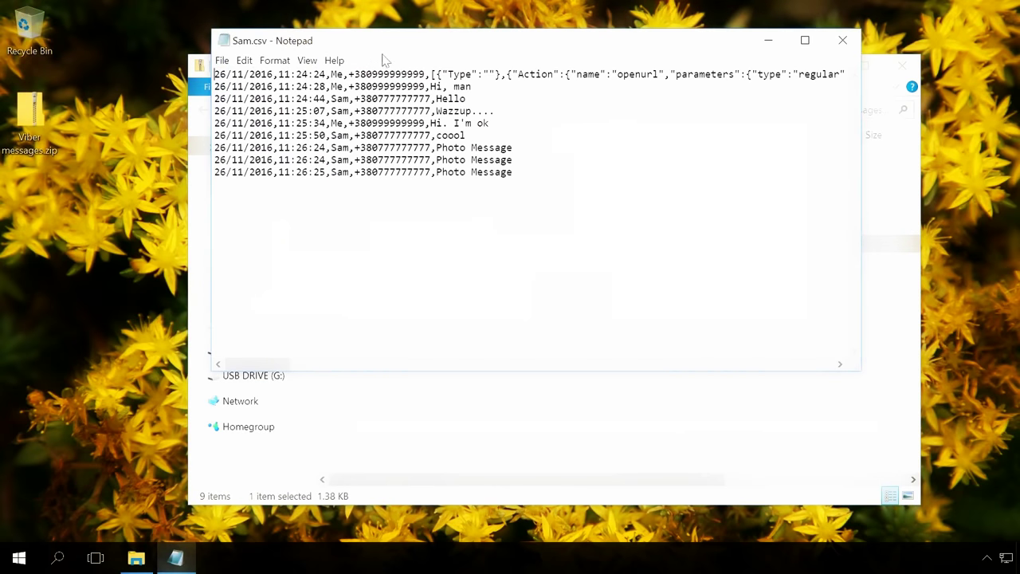
Arrange the Sam.csv and archive windows so both can be read, and highlight the last Photo Message entry in the chat log
drag(382, 37, 587, 168)
drag(511, 73, 426, 62)
drag(893, 165, 789, 122)
drag(354, 290, 505, 279)
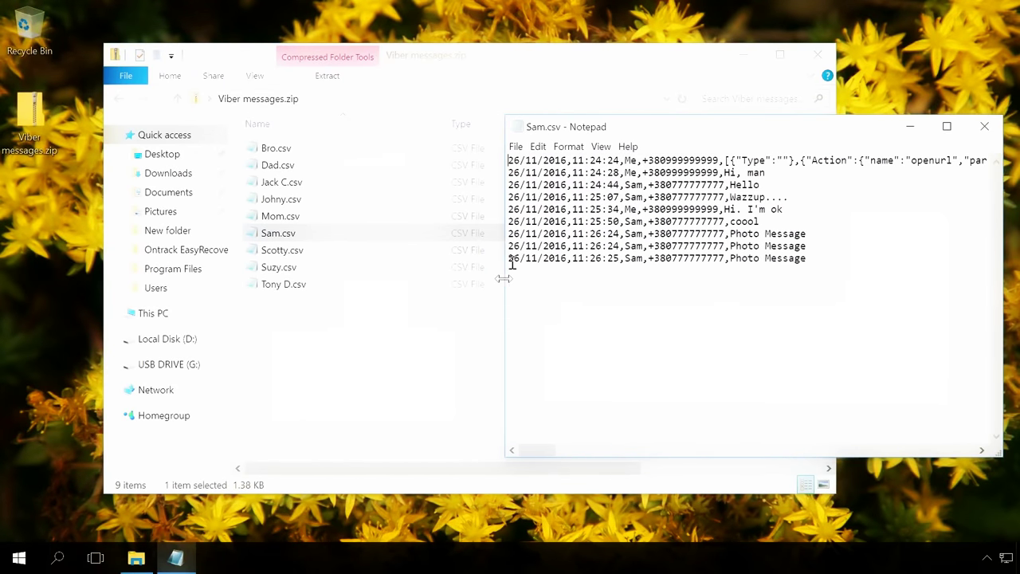
drag(598, 134, 578, 172)
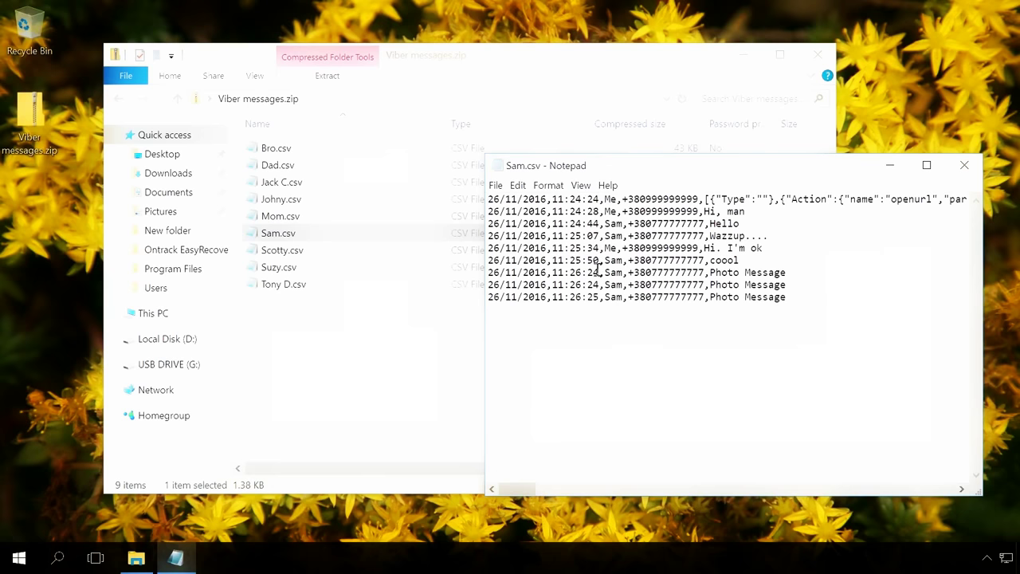
drag(789, 297, 710, 298)
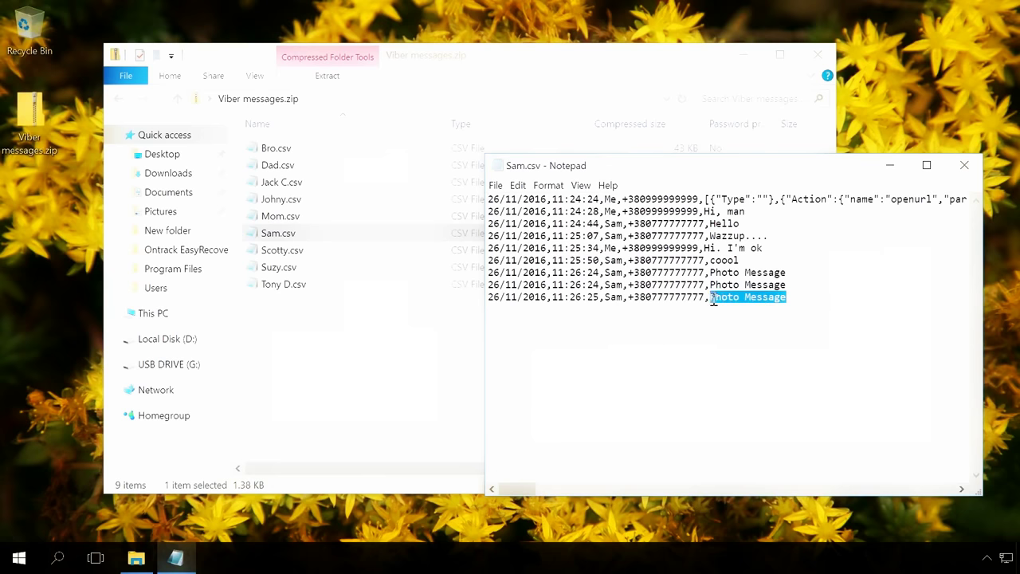
click(761, 319)
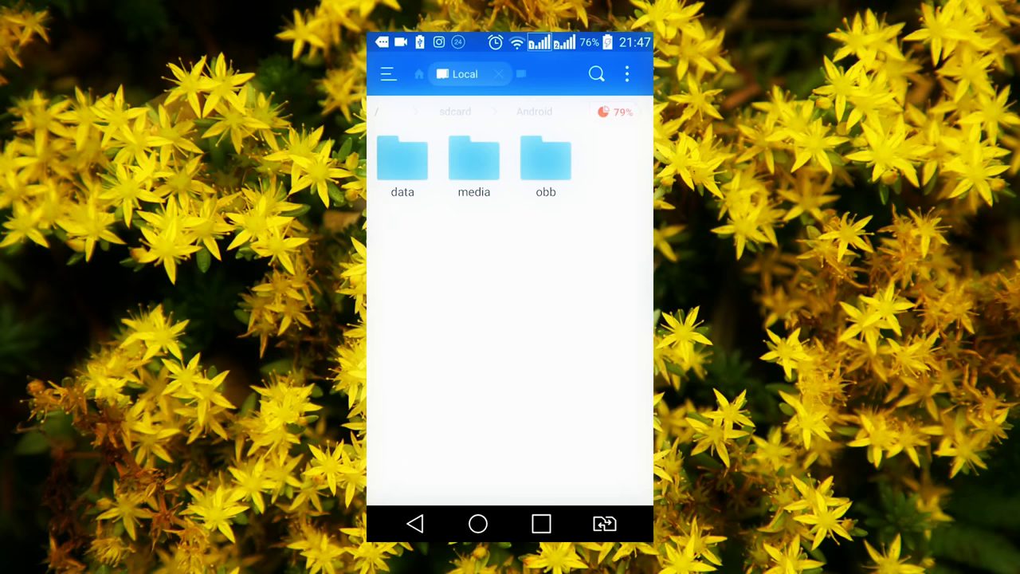
Browse the phone's Android folder to data/com.viber.voip/databases in the file manager
click(403, 159)
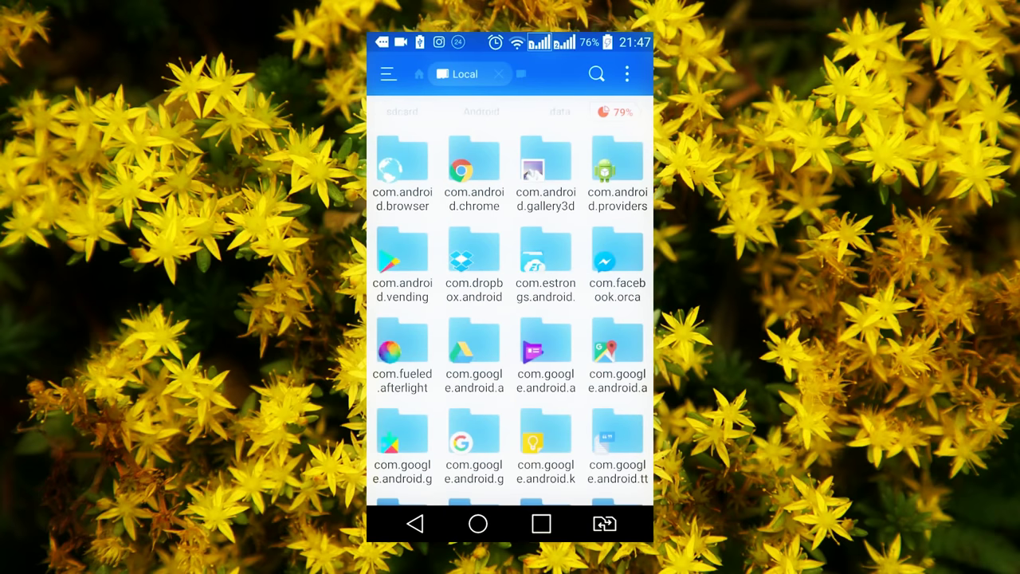
scroll(510, 311, down, 5)
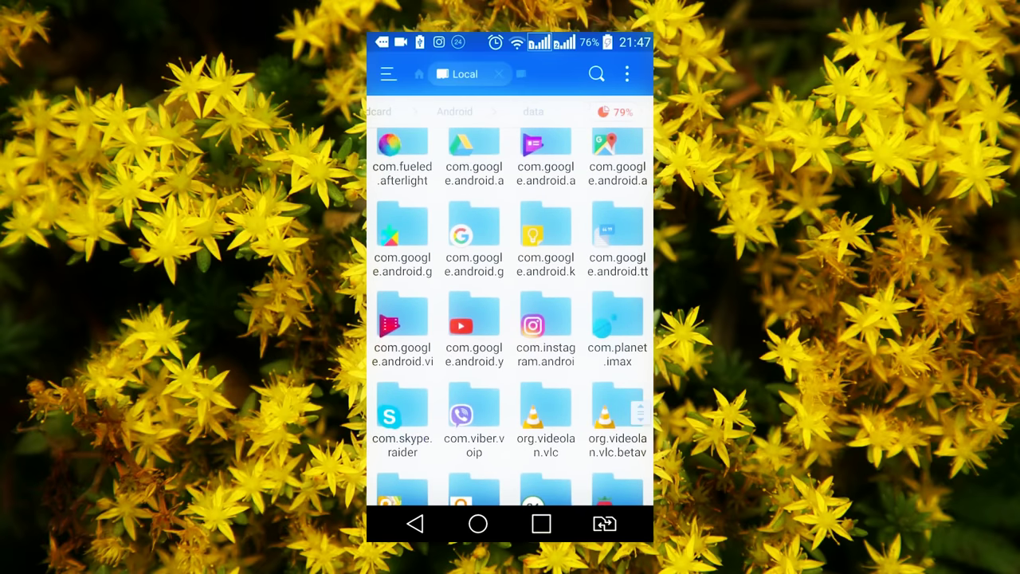
click(474, 415)
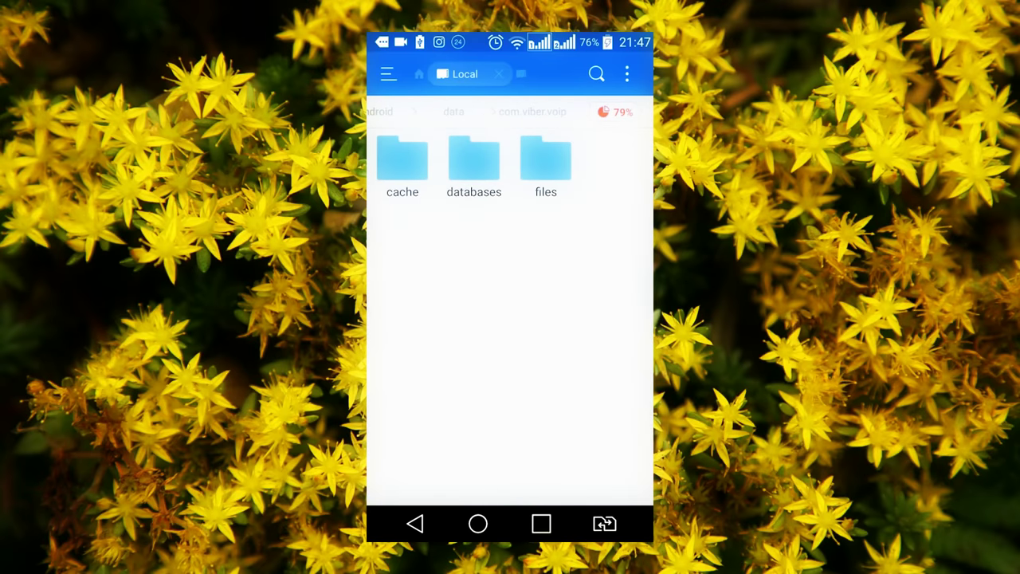
click(474, 160)
click(618, 159)
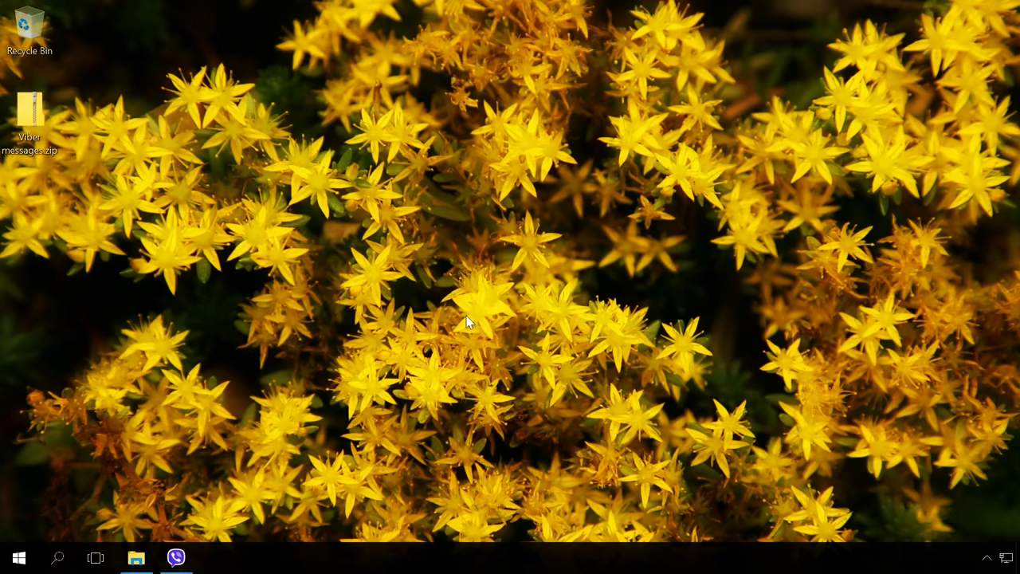
Examine viber.db in the AppData\Roaming\ViberPC account folder and the desktop Viber window, and close Viber
click(137, 560)
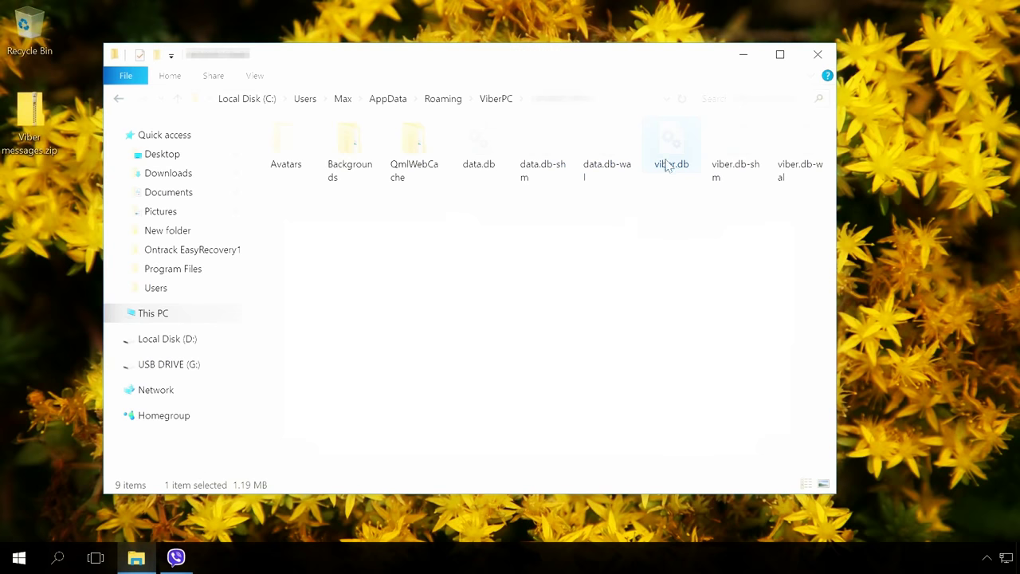
mouse_move(673, 142)
click(743, 57)
click(177, 558)
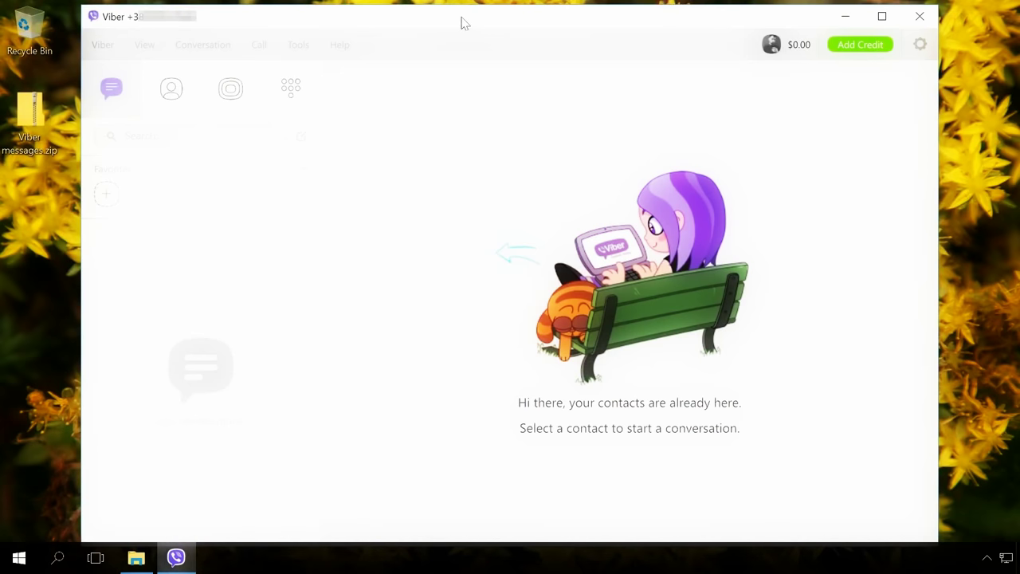
click(922, 18)
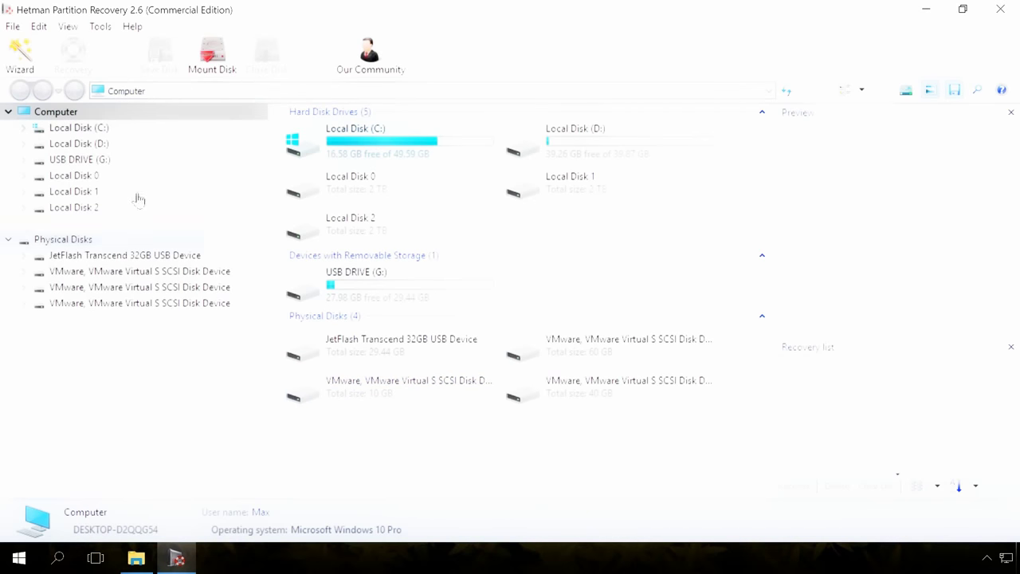
Run a Fast scan of Local Disk (C:) in Hetman Partition Recovery and finish the wizard
double_click(80, 129)
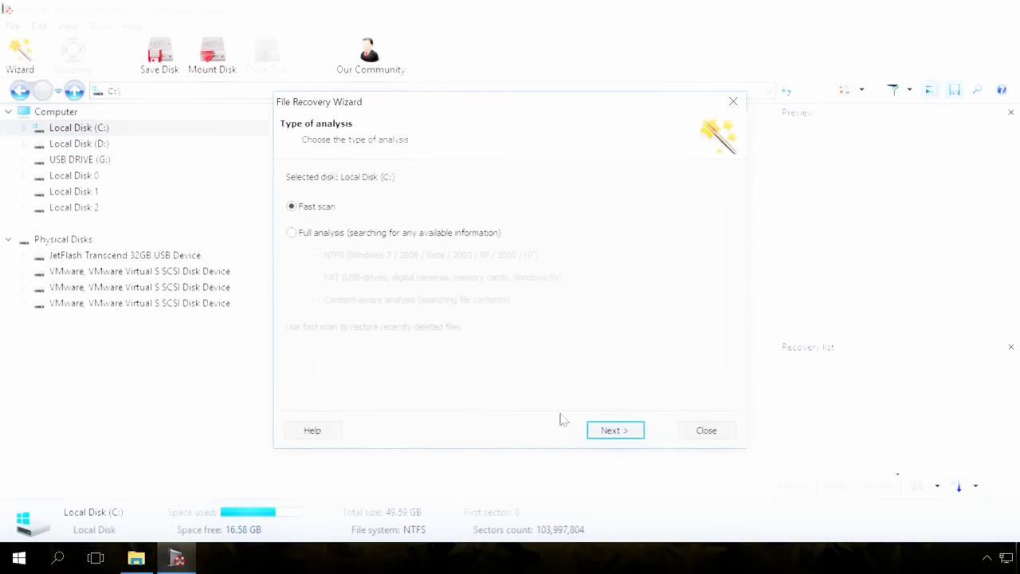
click(608, 431)
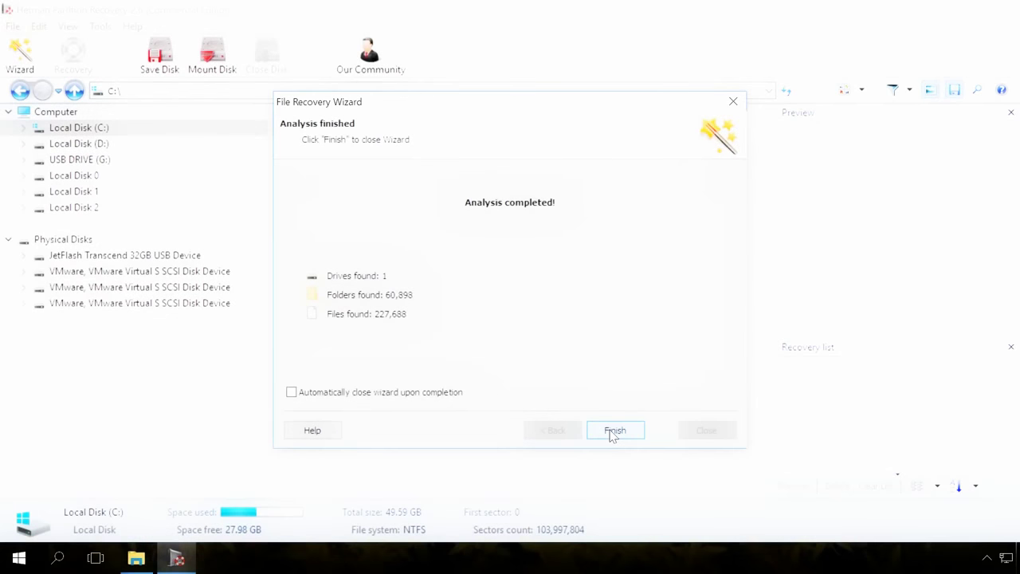
click(612, 434)
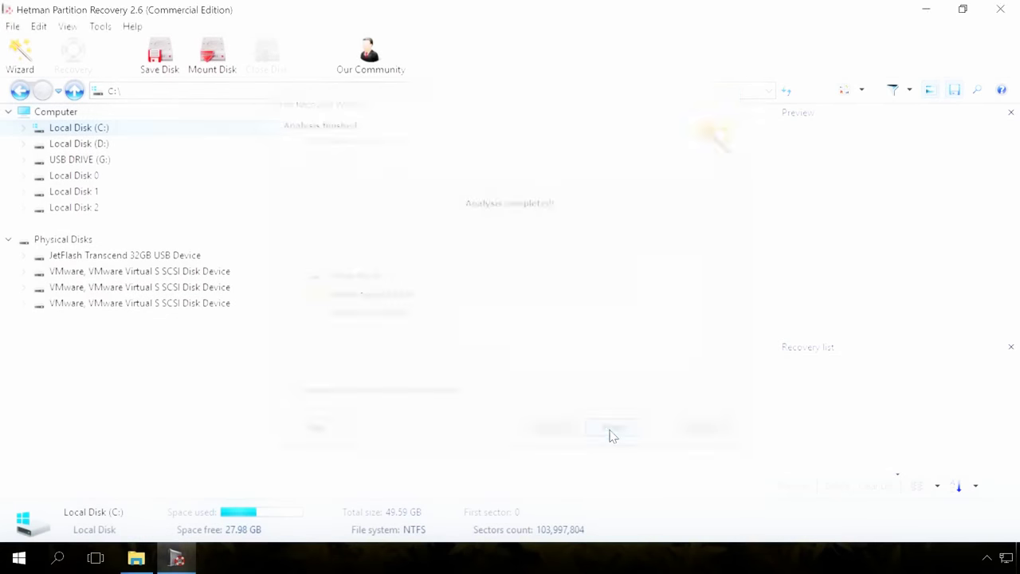
Search Local Disk (C:) for viber.db and recover the deleted viber.db from the results to the hard disk, in the Desktop folder
click(978, 92)
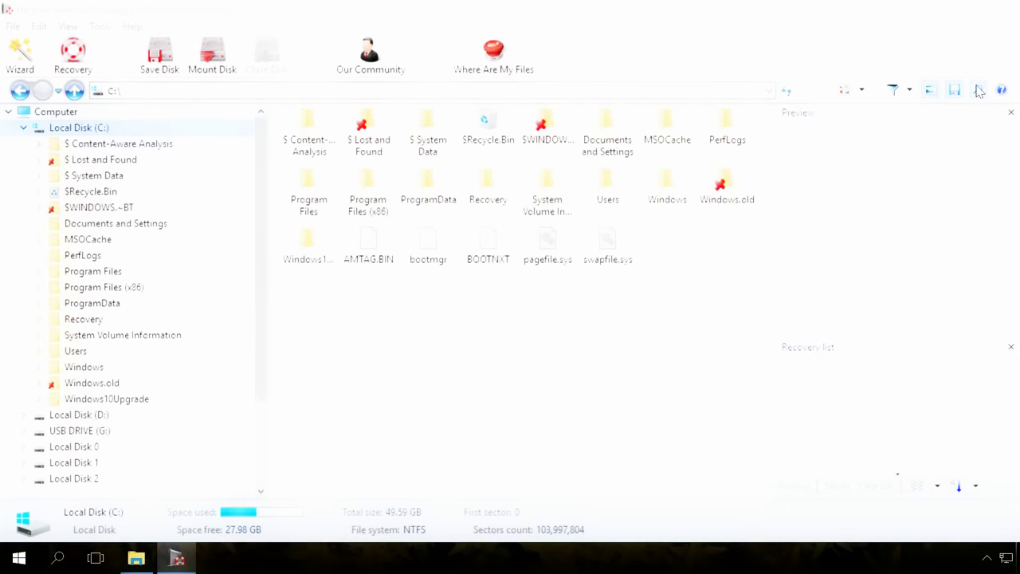
click(632, 238)
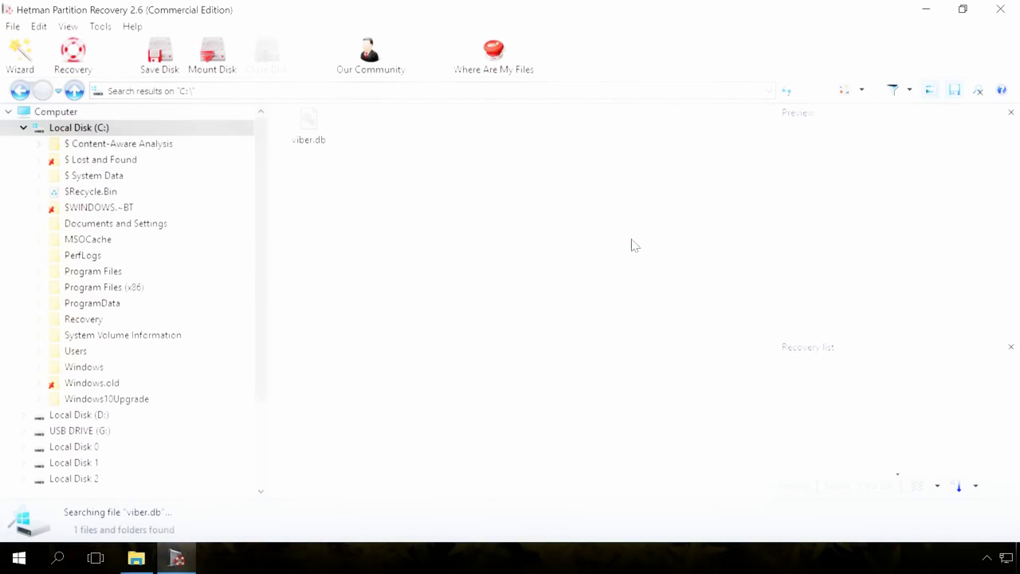
click(368, 128)
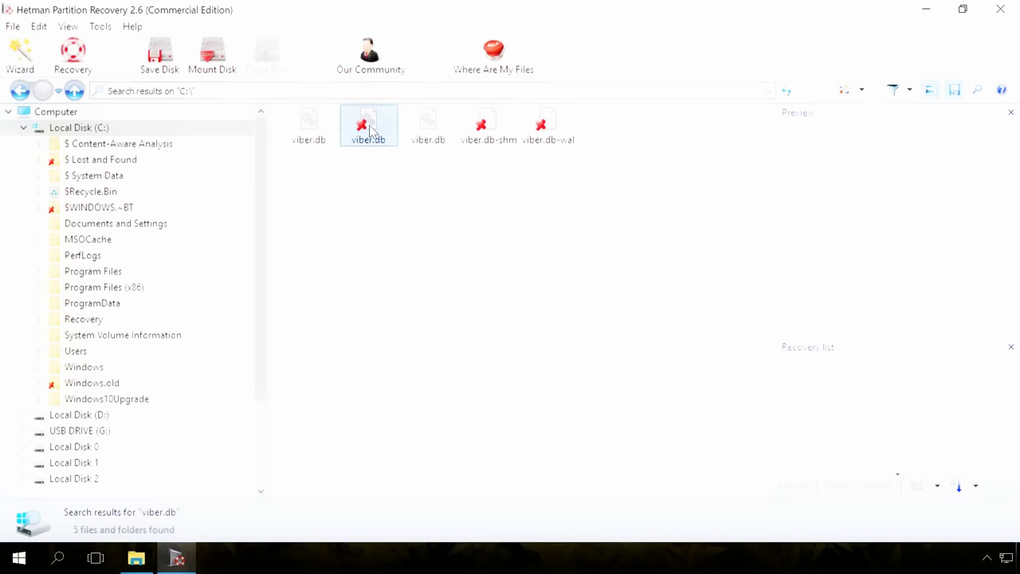
click(73, 52)
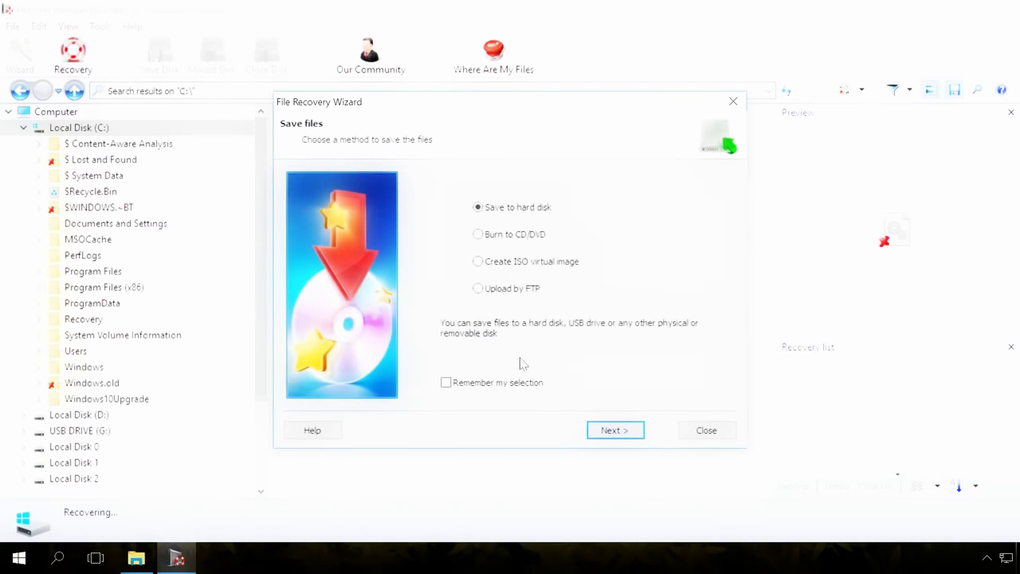
click(615, 431)
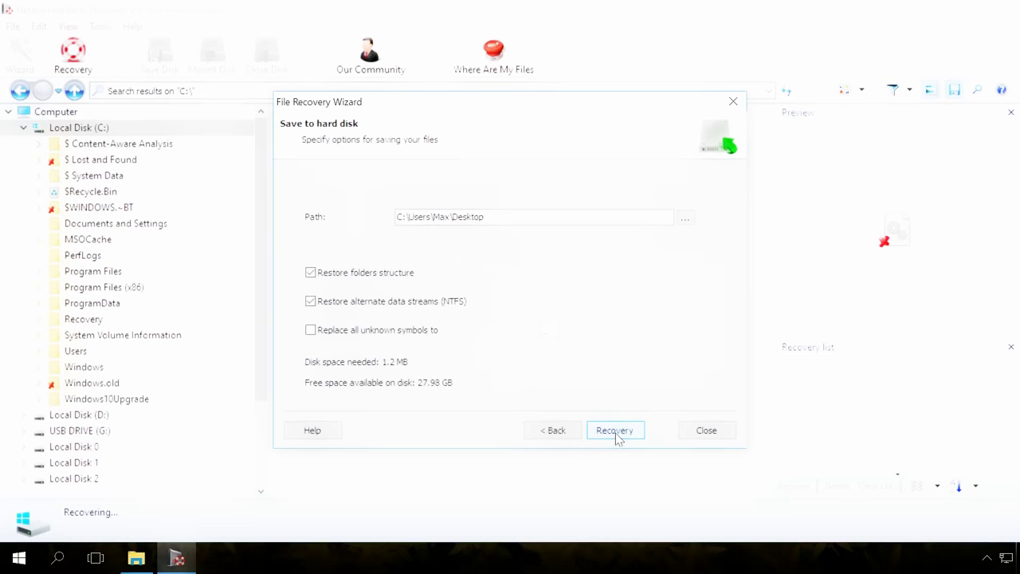
click(615, 431)
click(614, 430)
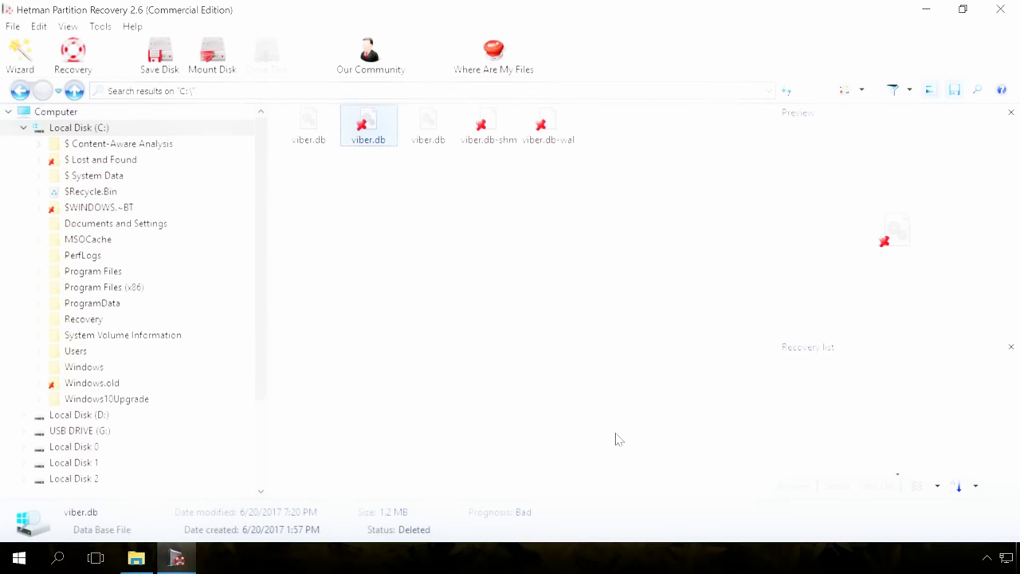
Move the recovered viber.db from the desktop into the AppData\Roaming\ViberPC account folder in File Explorer, replacing the existing file
click(926, 10)
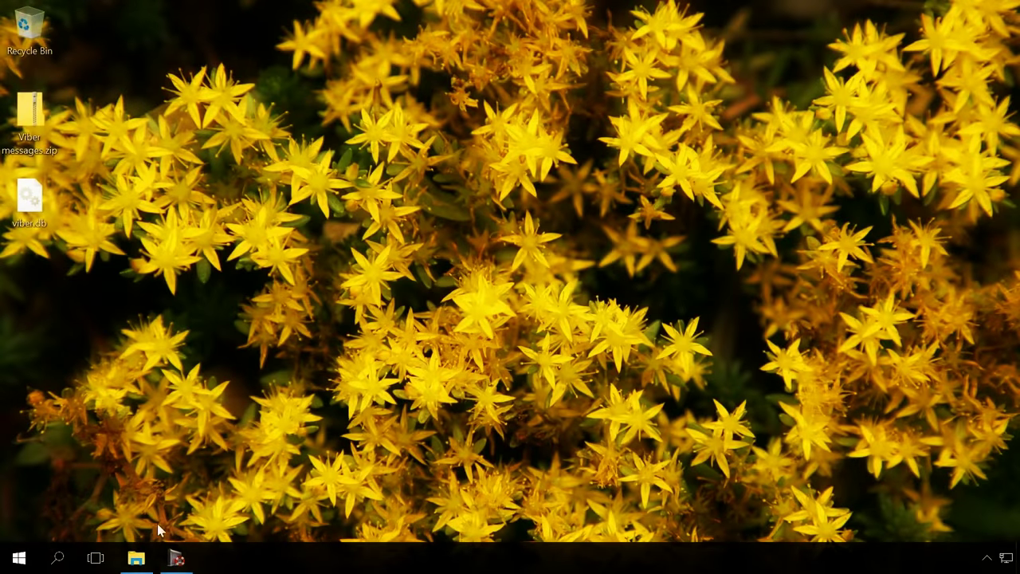
click(138, 560)
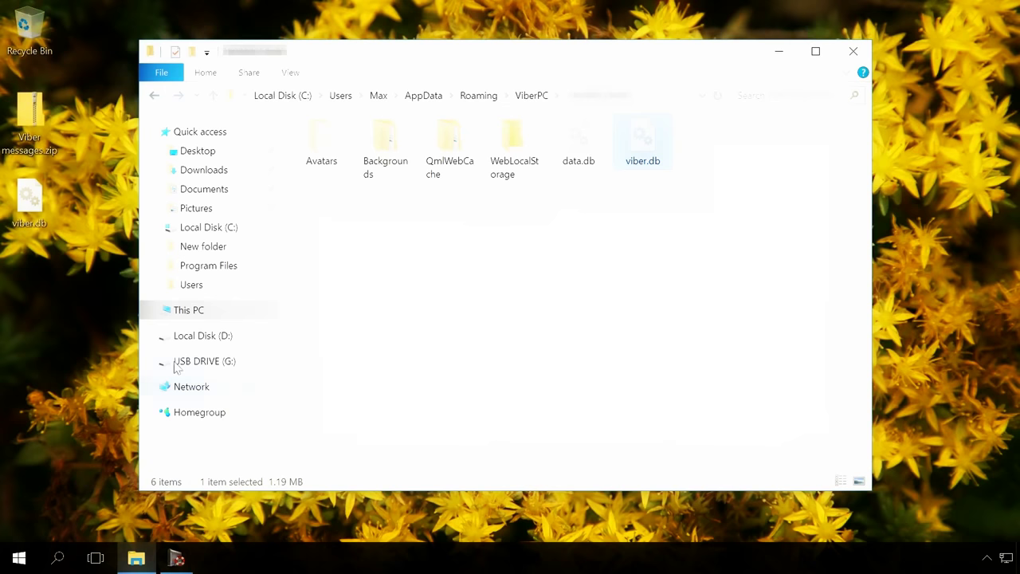
drag(31, 201, 444, 303)
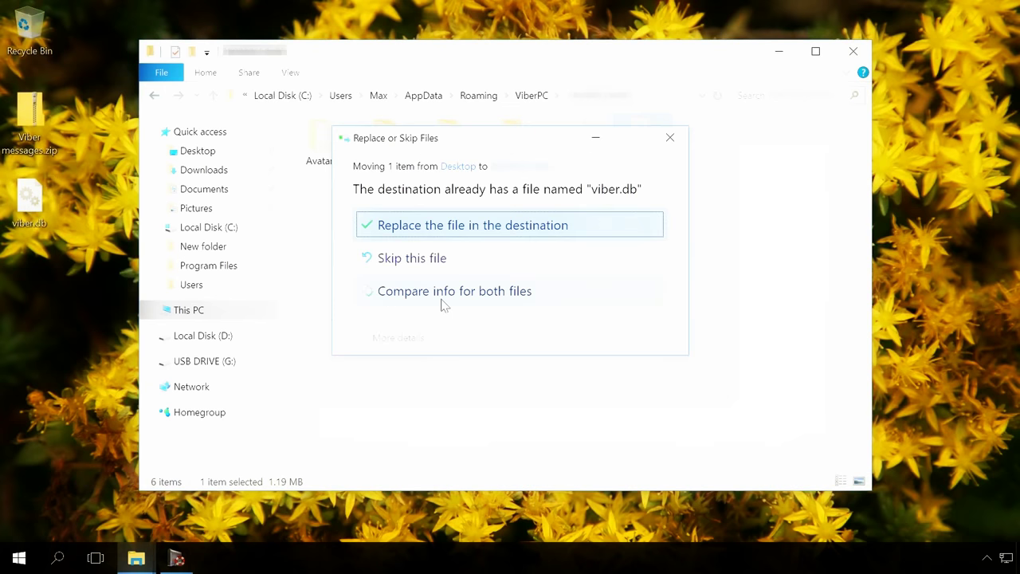
click(416, 231)
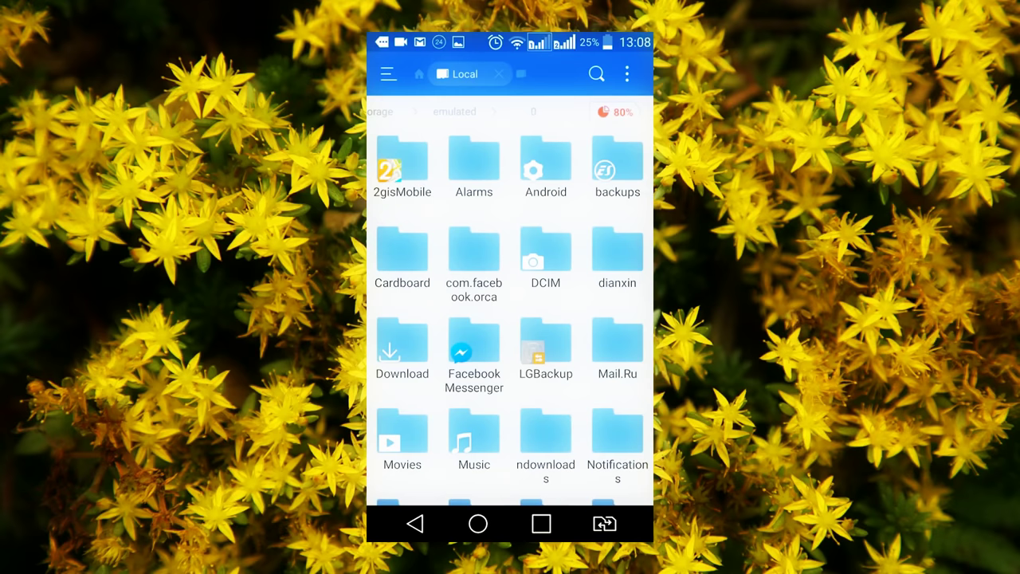
Open the viber folder in the phone's local storage and its first subfolder
scroll(510, 307, down, 5)
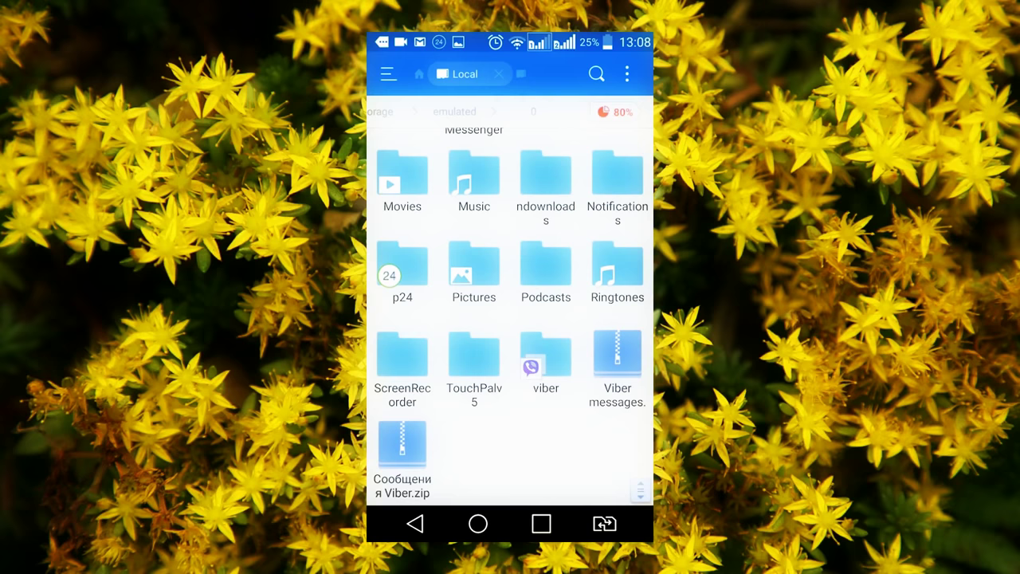
click(546, 354)
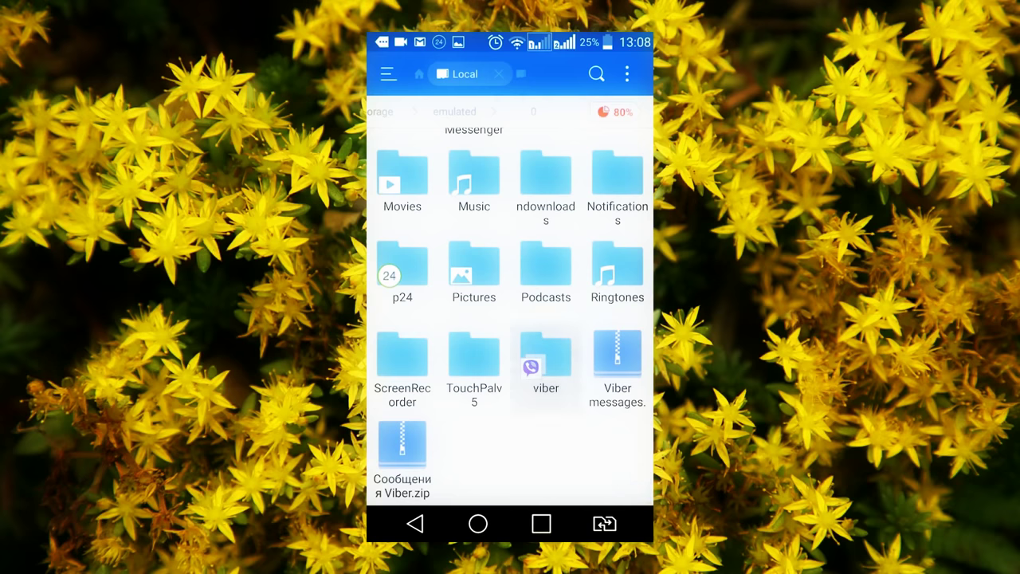
click(401, 162)
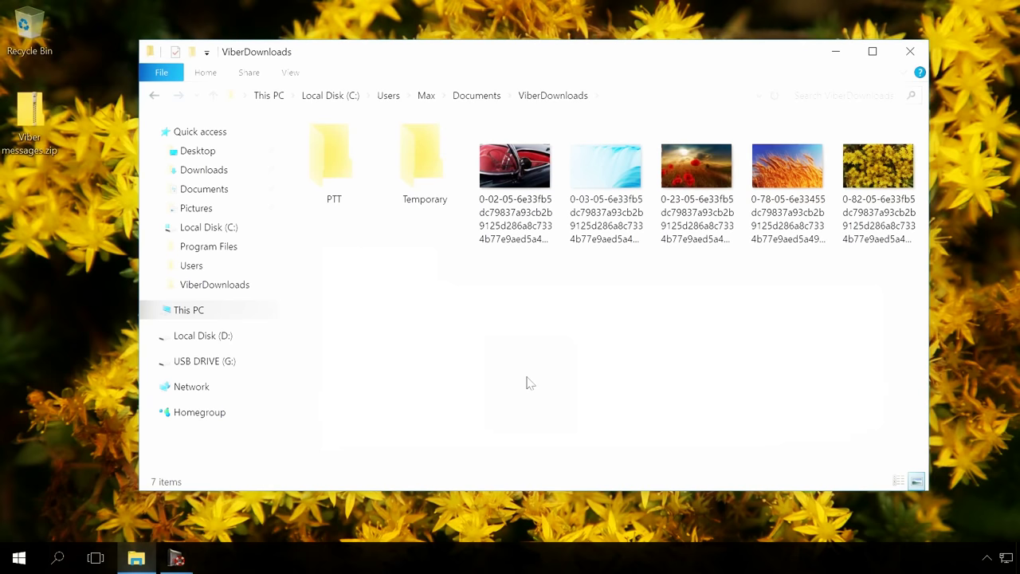
Permanently delete the five pictures in Documents\ViberDownloads, keeping the PTT and Temporary folders, and minimize the window
drag(500, 289, 860, 170)
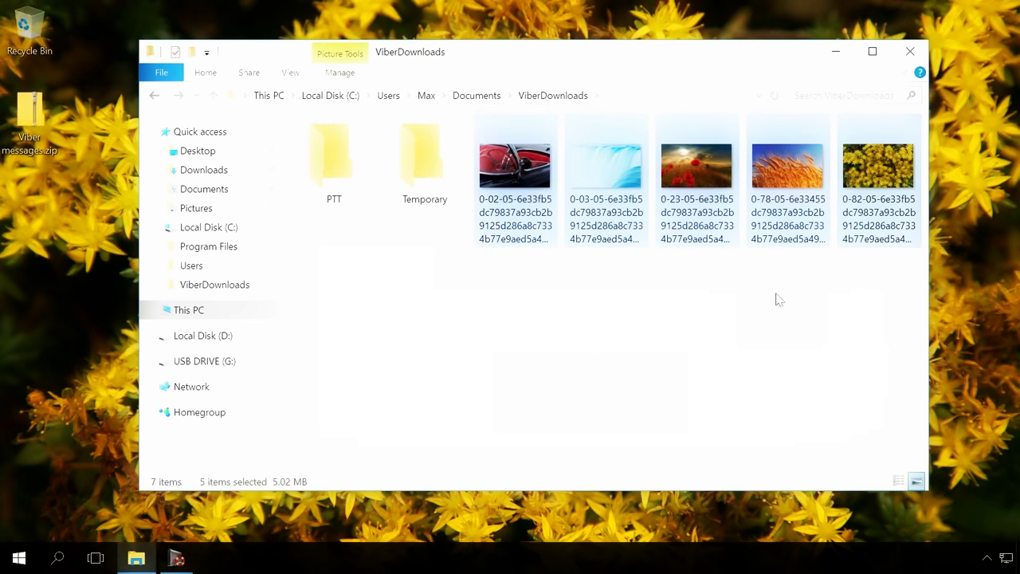
key(shift+Delete)
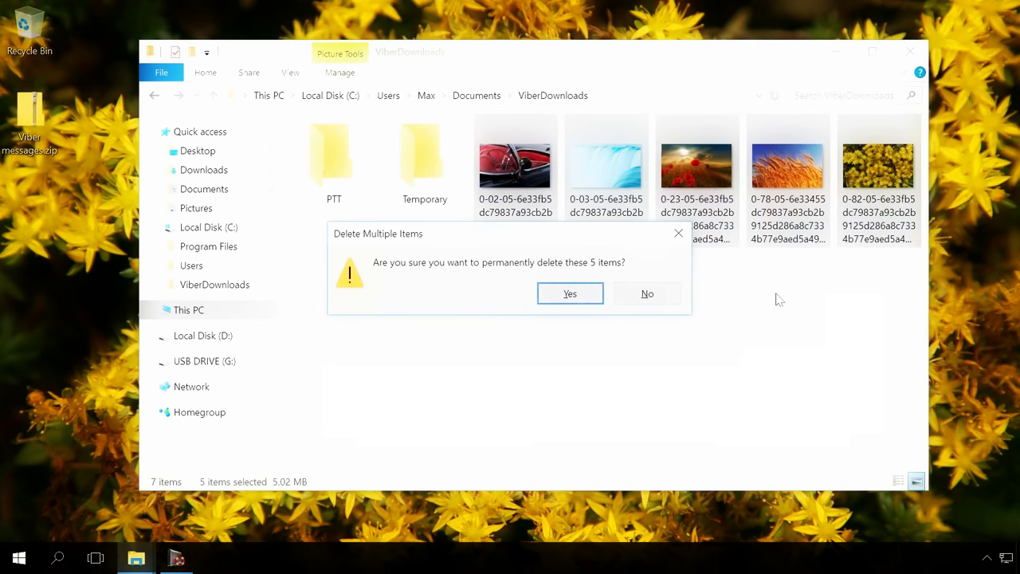
click(570, 294)
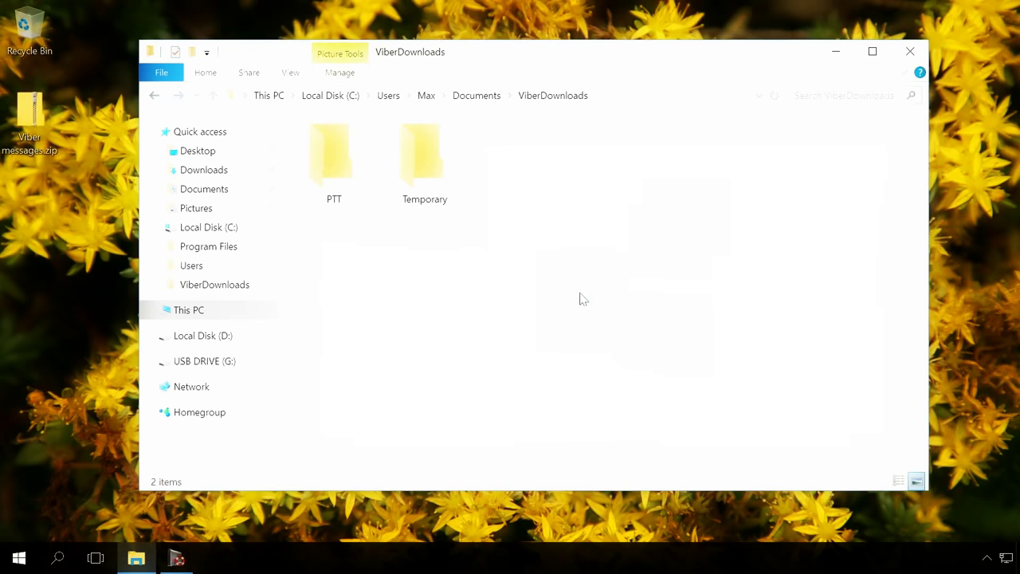
click(836, 52)
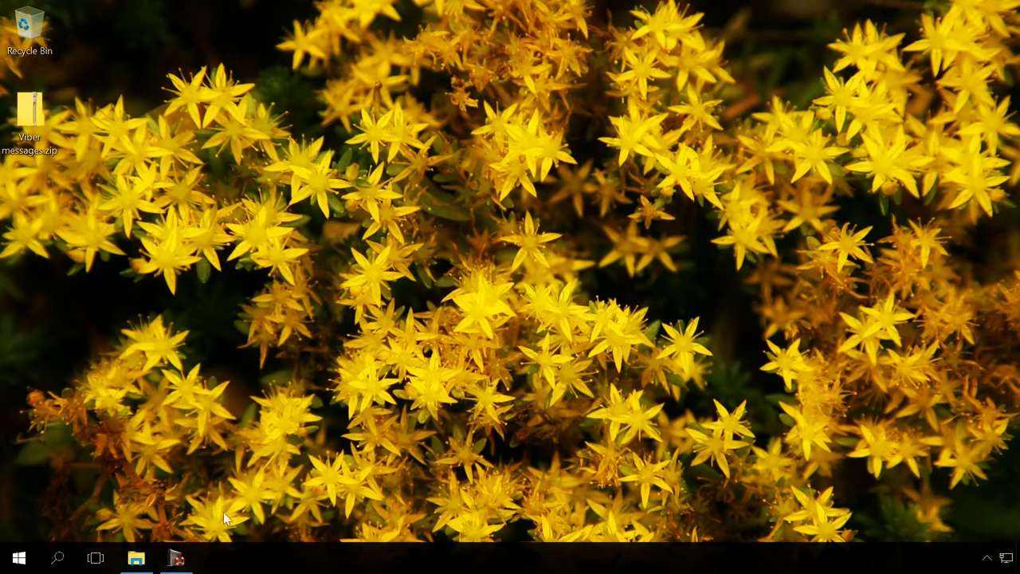
Switch to Hetman Partition Recovery, run a Fast scan of Local Disk (C:), and finish the analysis wizard
mouse_move(180, 564)
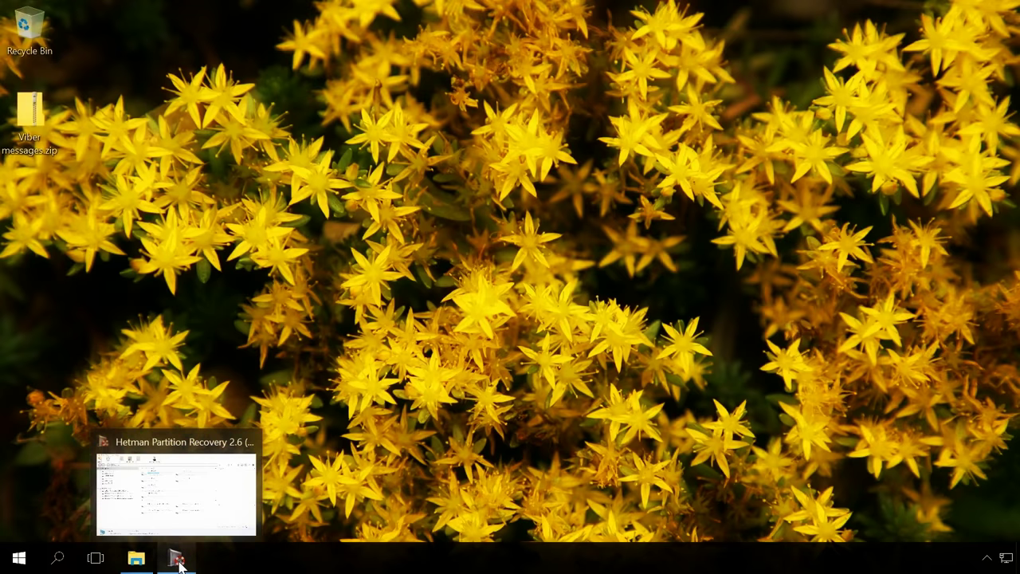
click(178, 563)
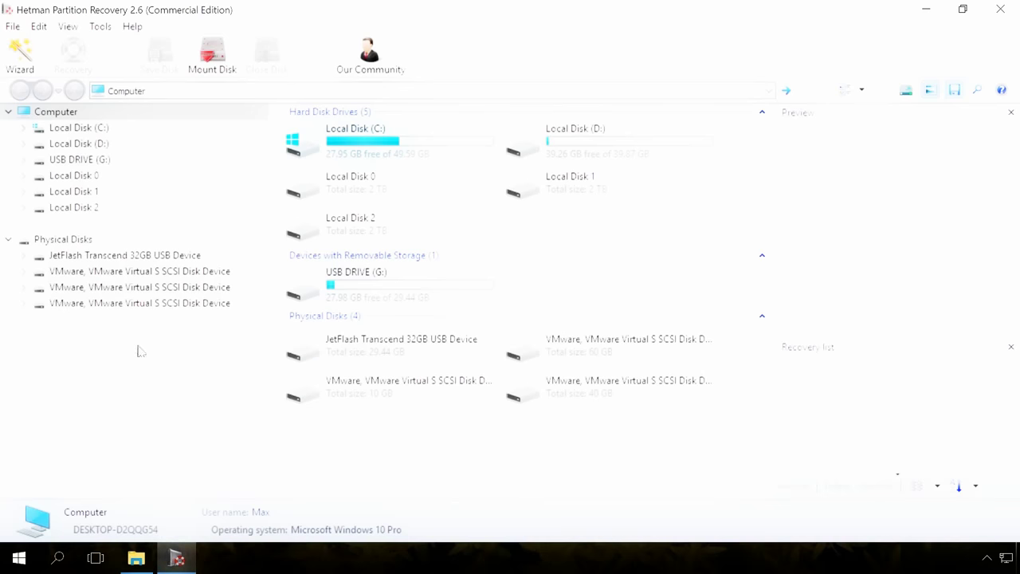
double_click(90, 130)
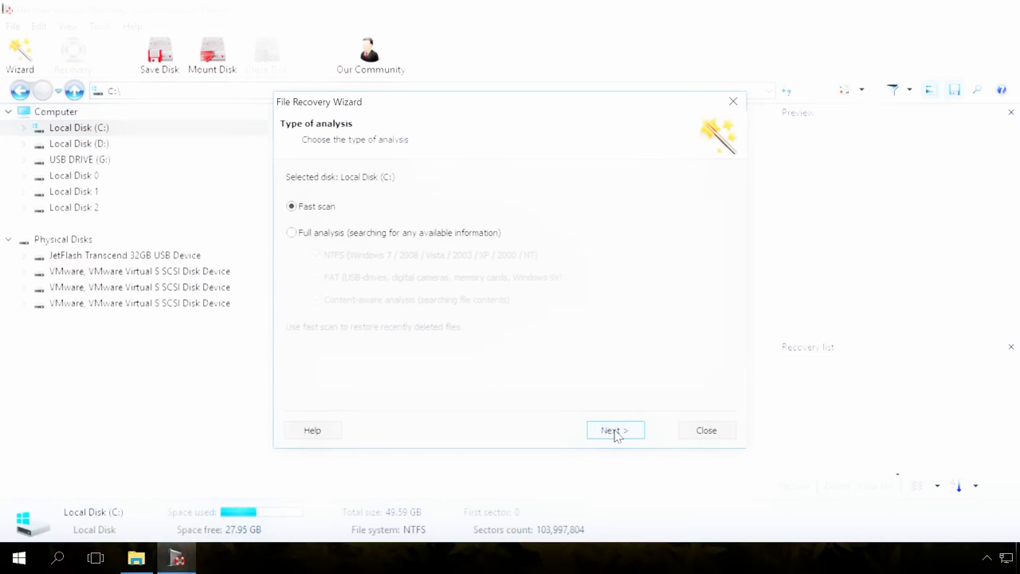
click(615, 431)
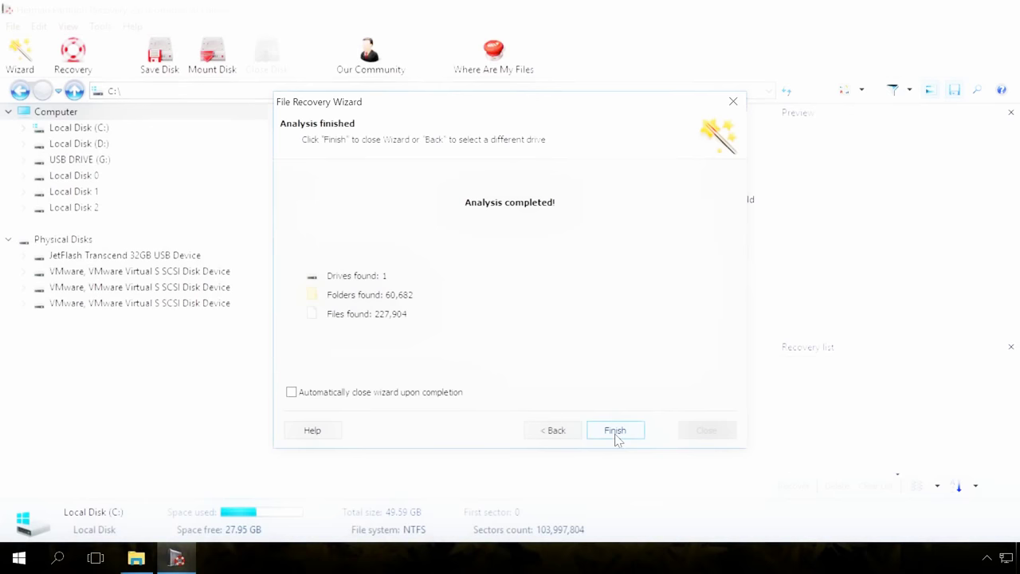
click(615, 435)
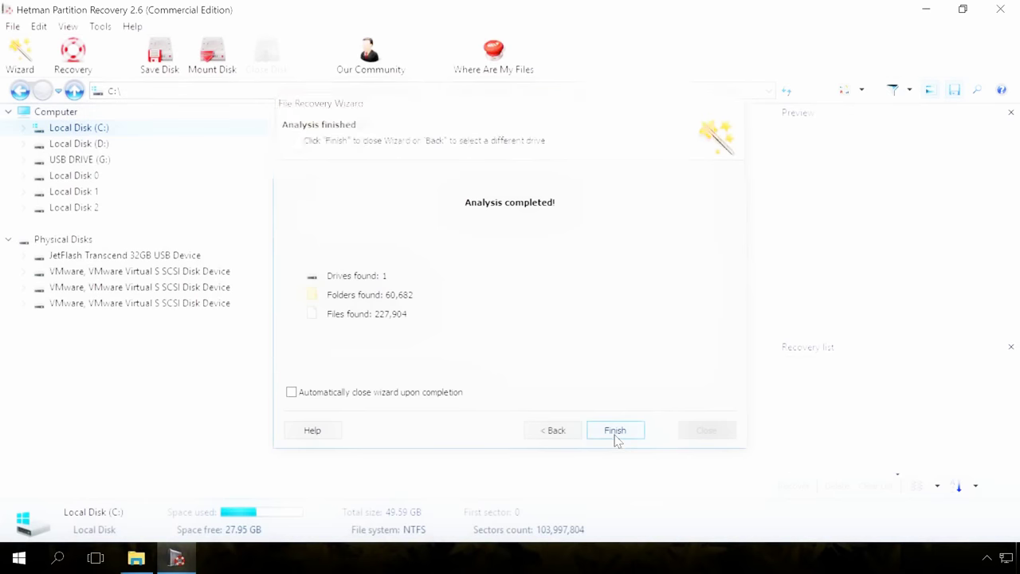
Browse the scanned Local Disk (C:) to the user profile's Documents\ViberDownloads folder
click(25, 129)
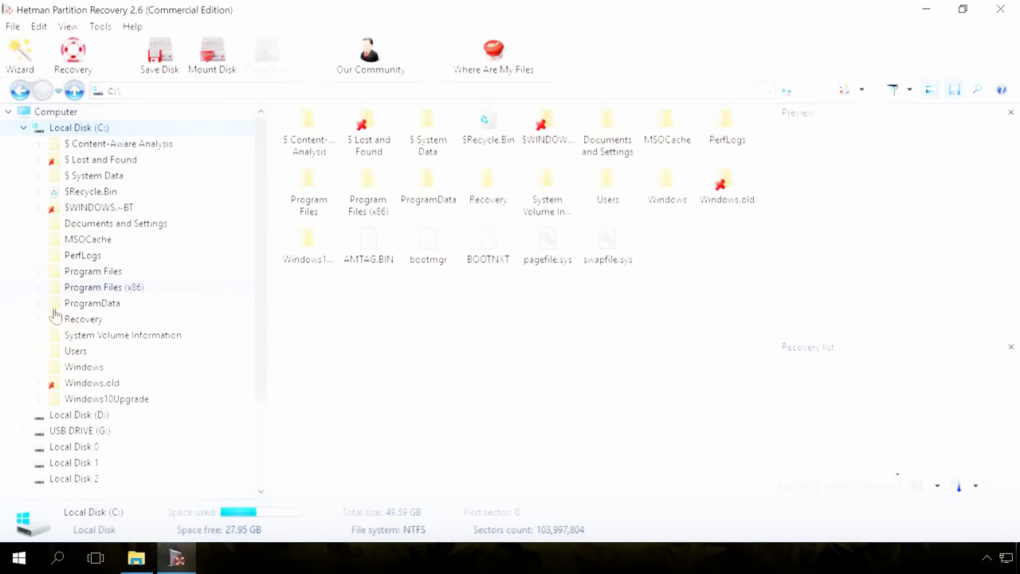
click(39, 353)
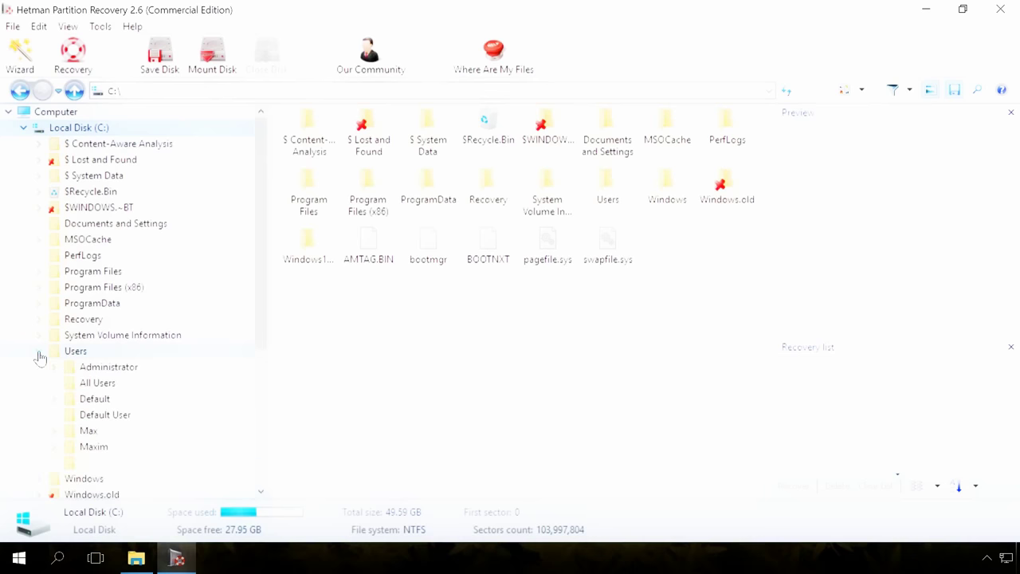
click(54, 435)
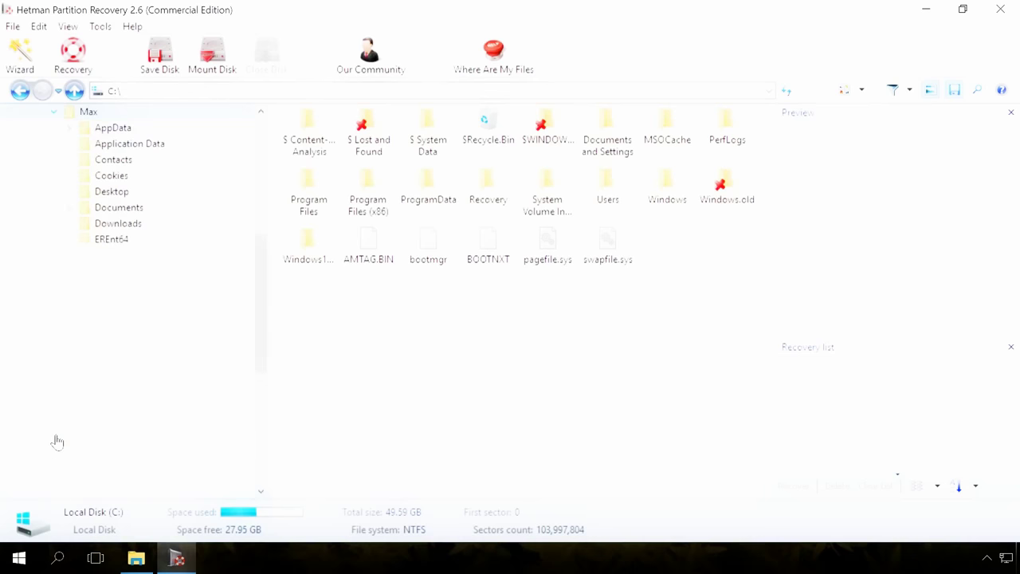
click(70, 210)
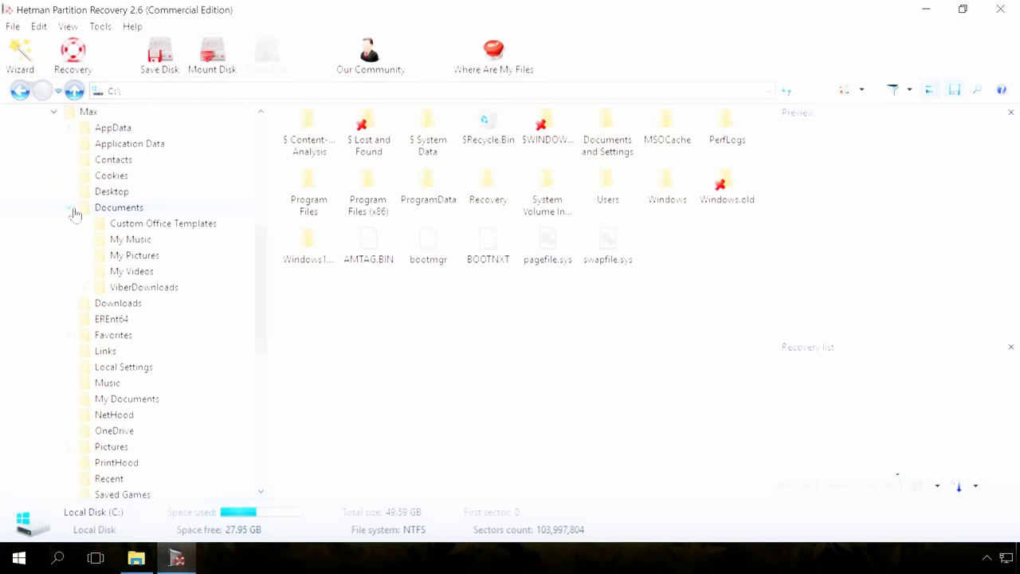
click(83, 289)
click(125, 292)
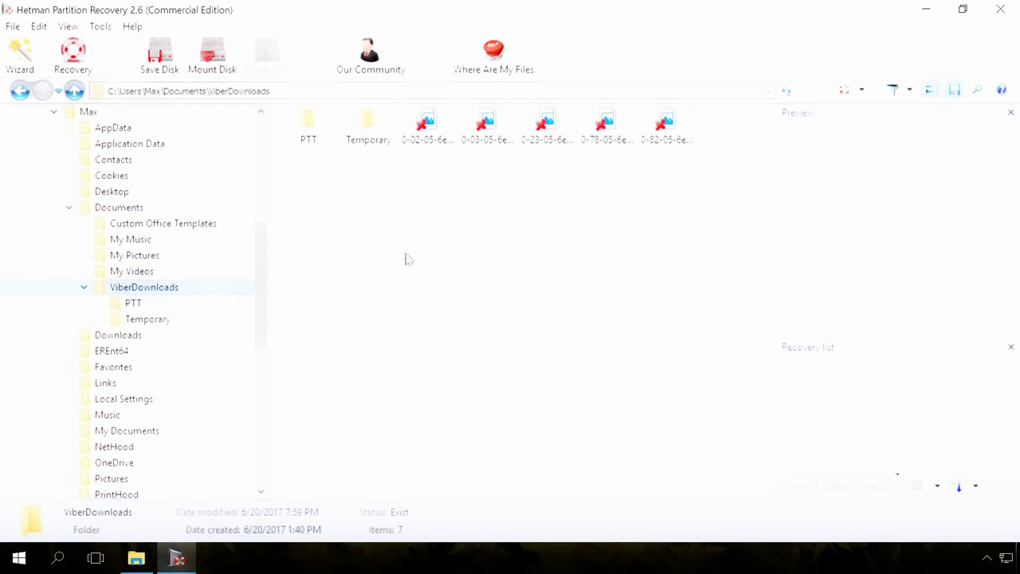
Add the five deleted pictures to the recovery list and recover them to a folder named recovery on the Desktop
drag(712, 193, 430, 120)
drag(775, 384, 816, 394)
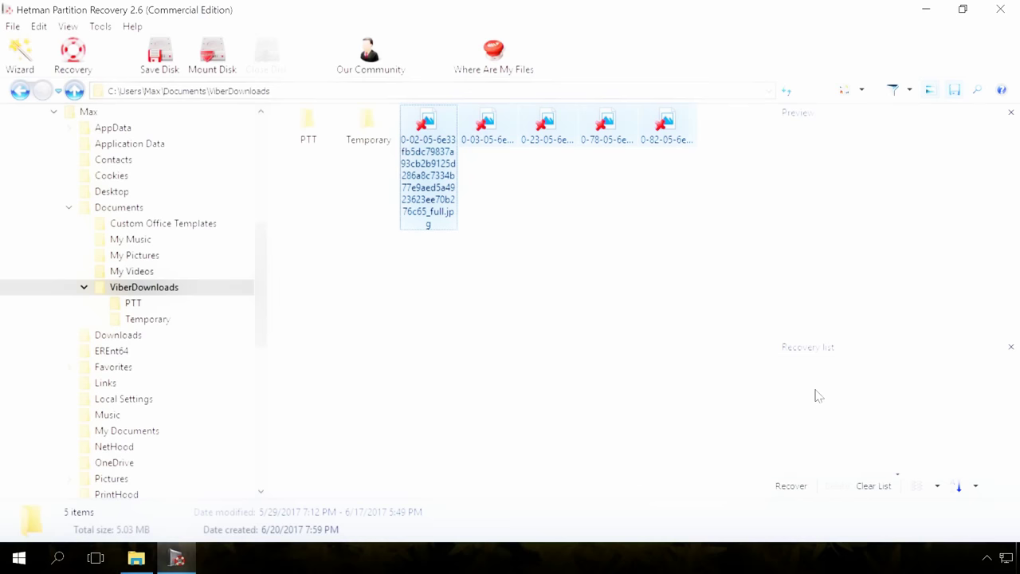
click(792, 488)
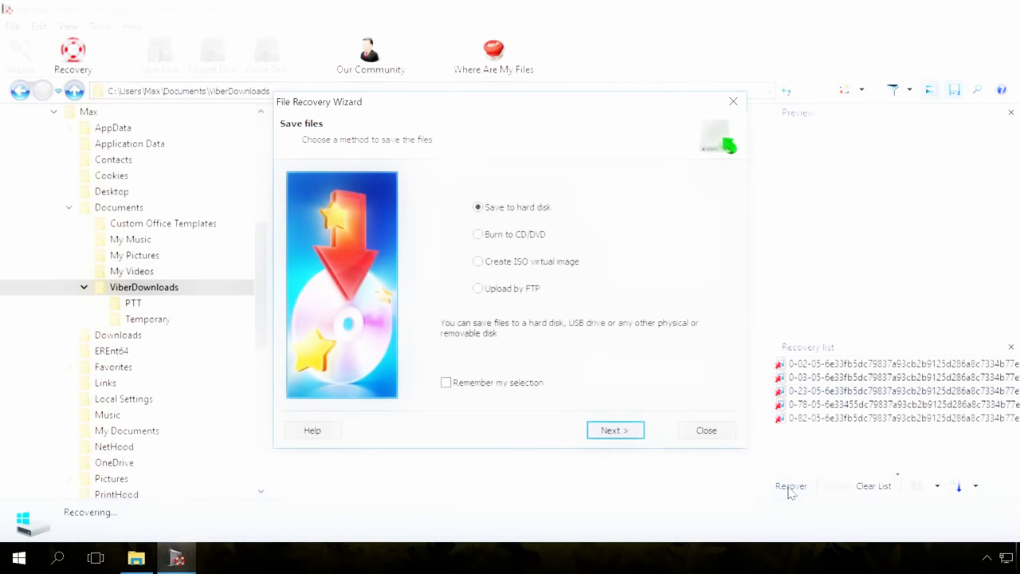
click(612, 429)
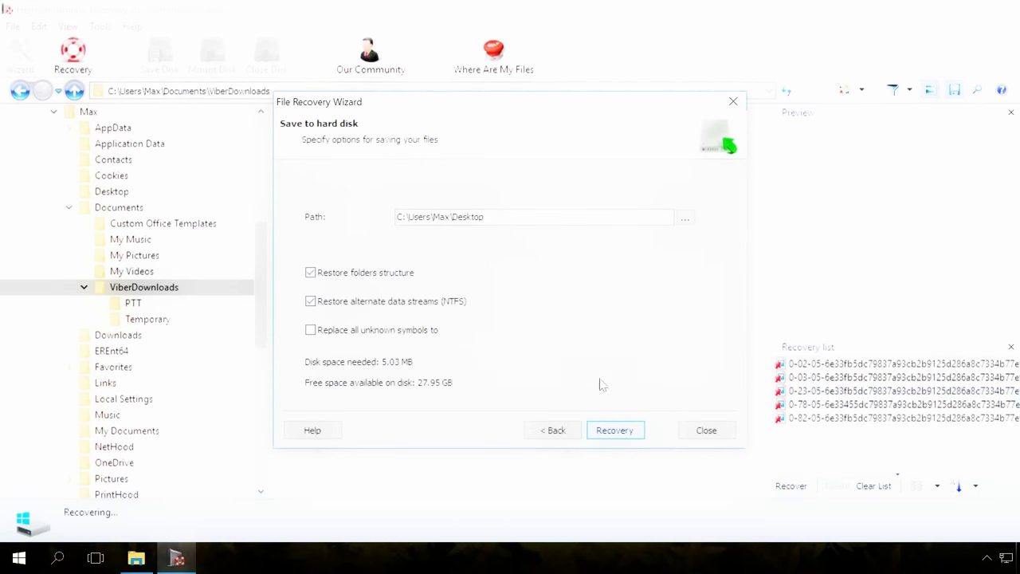
click(510, 216)
text(\)
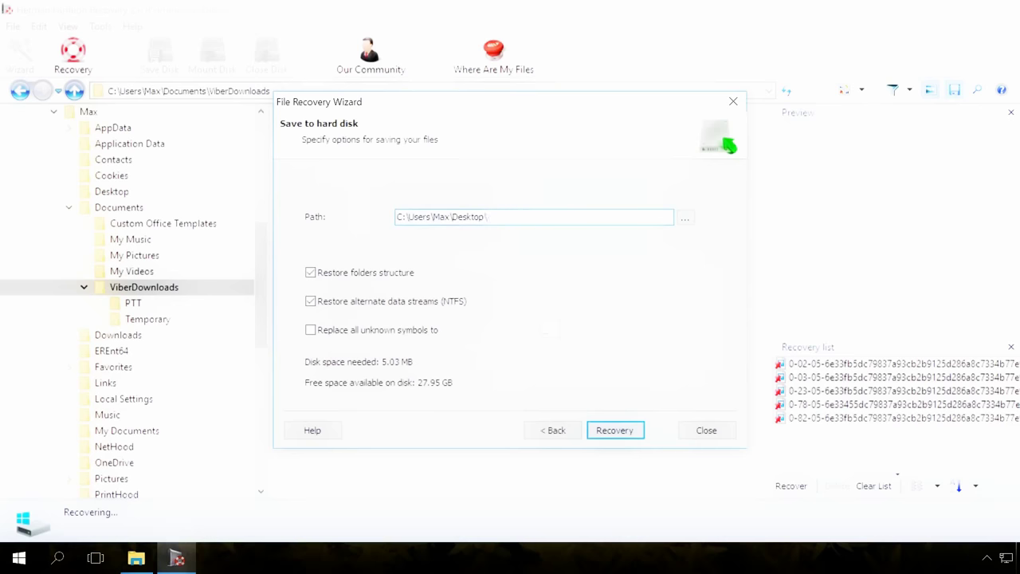
text(recovery)
click(615, 430)
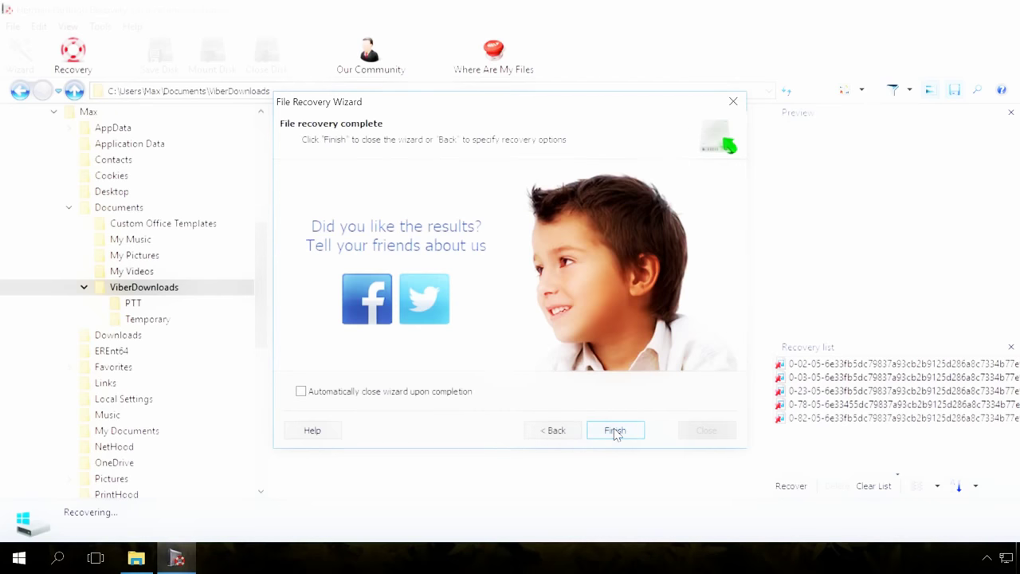
click(615, 431)
Minimize the recovery program and open the recovery folder on the desktop to check the restored pictures
click(927, 10)
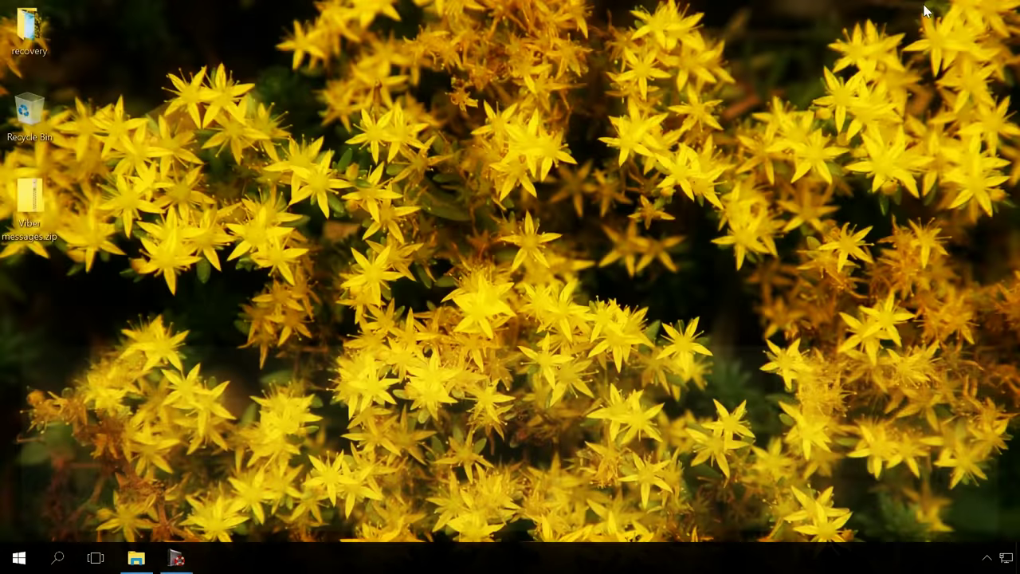
double_click(29, 32)
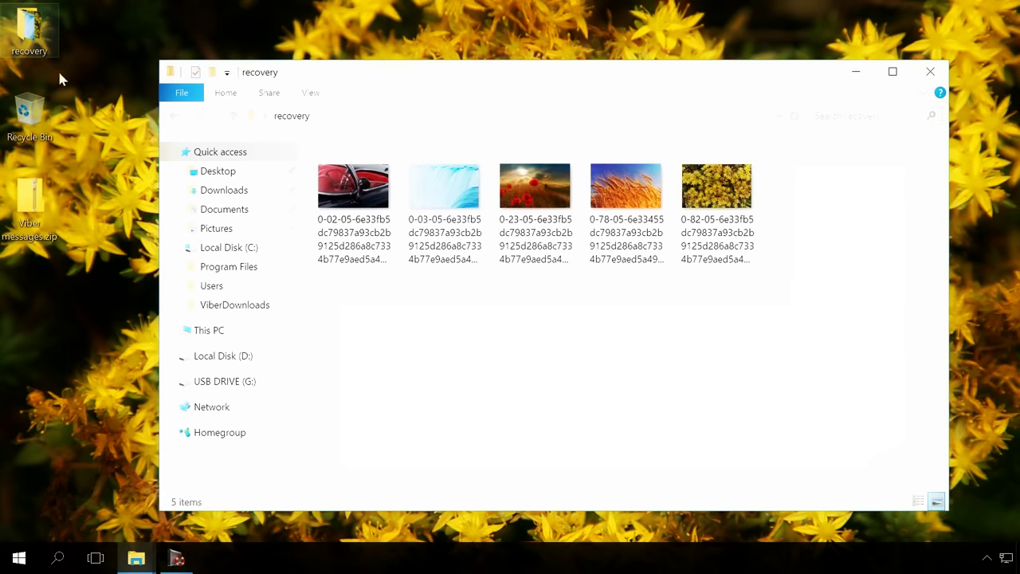